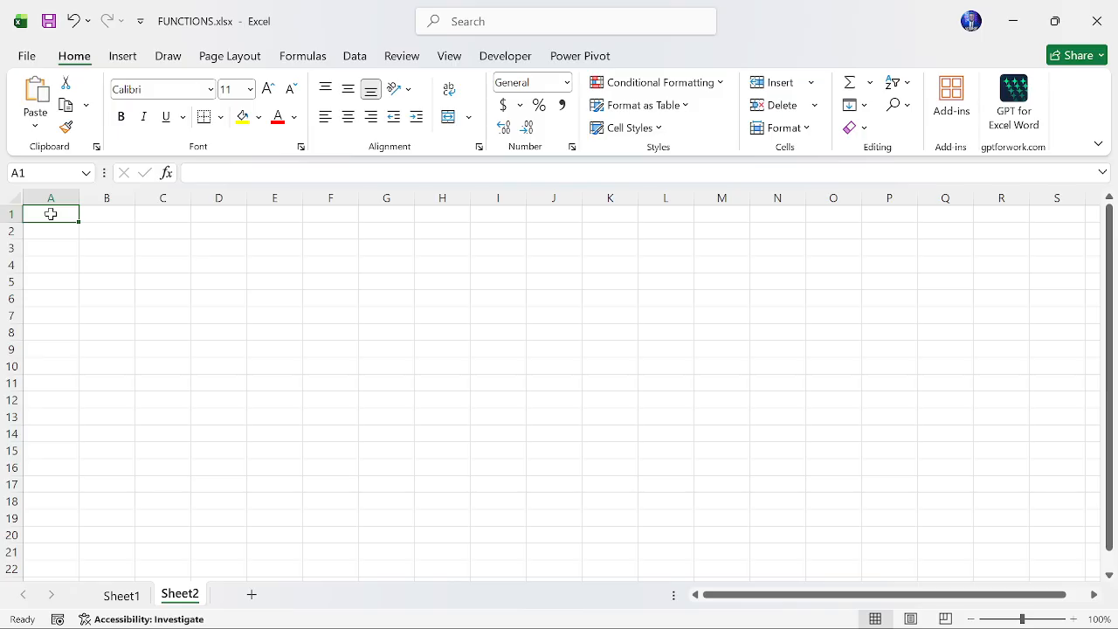
- Jump to the sheet's last column and scroll around it, then return to cell A1
key(ctrl+Right)
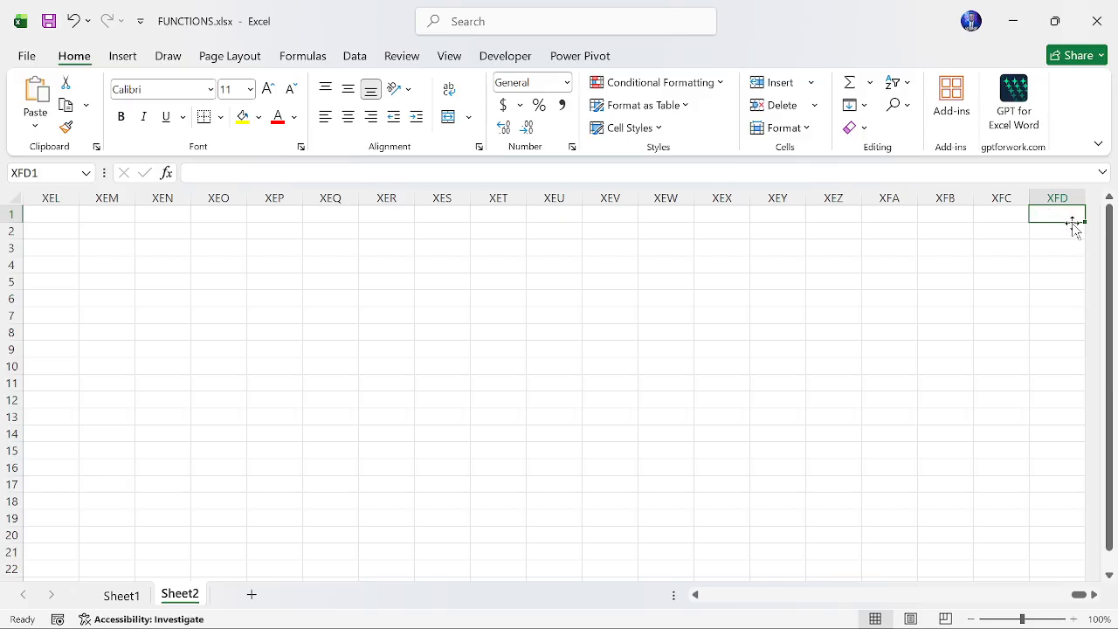
scroll(1012, 272, right, 3)
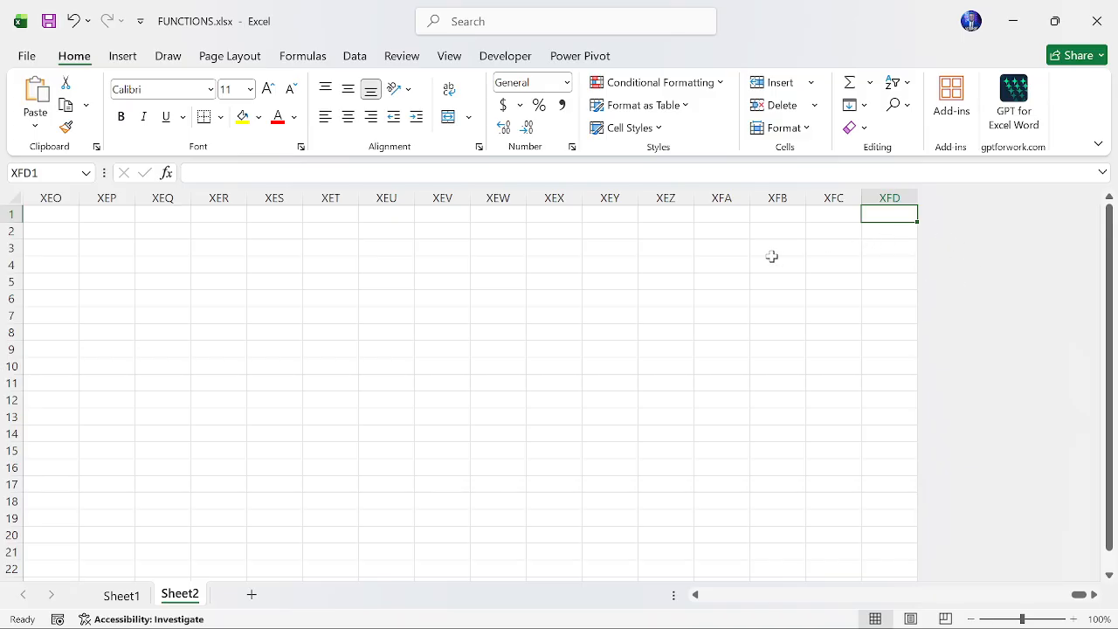
scroll(772, 256, left, 3)
scroll(795, 250, left, 2)
scroll(710, 262, right, 3)
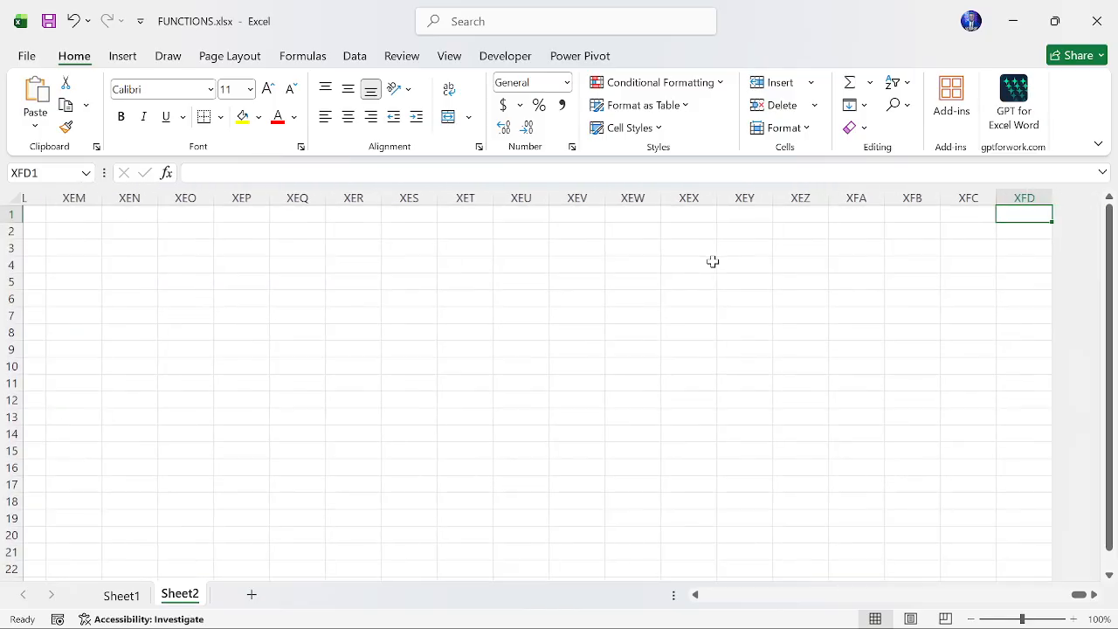
scroll(978, 213, left, 1)
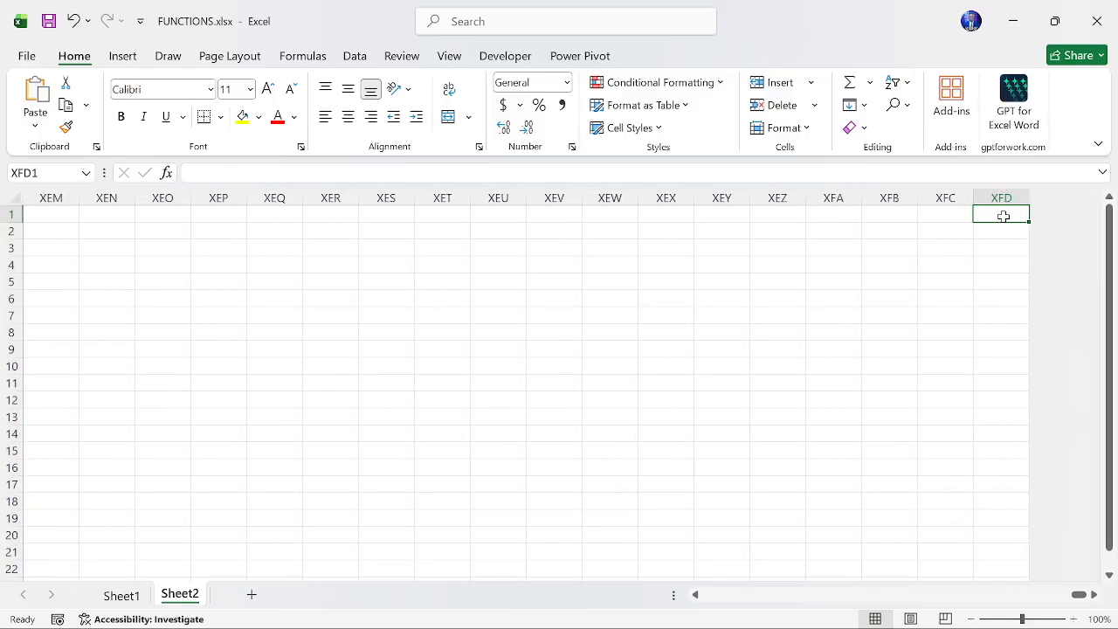
scroll(1001, 217, left, 1)
scroll(1003, 216, left, 1)
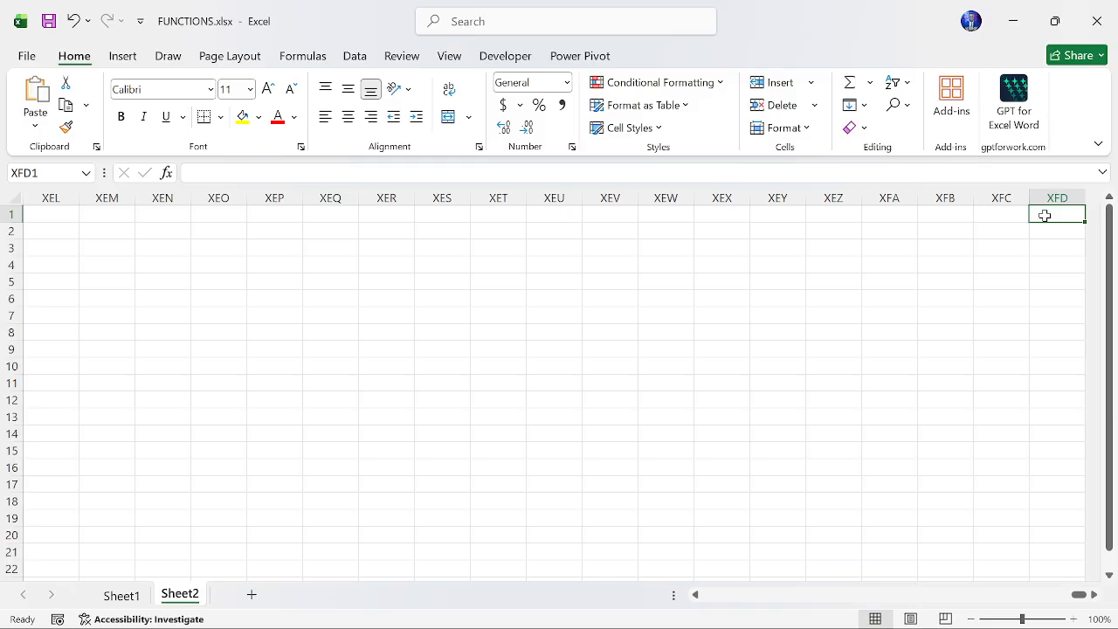
key(ctrl+Home)
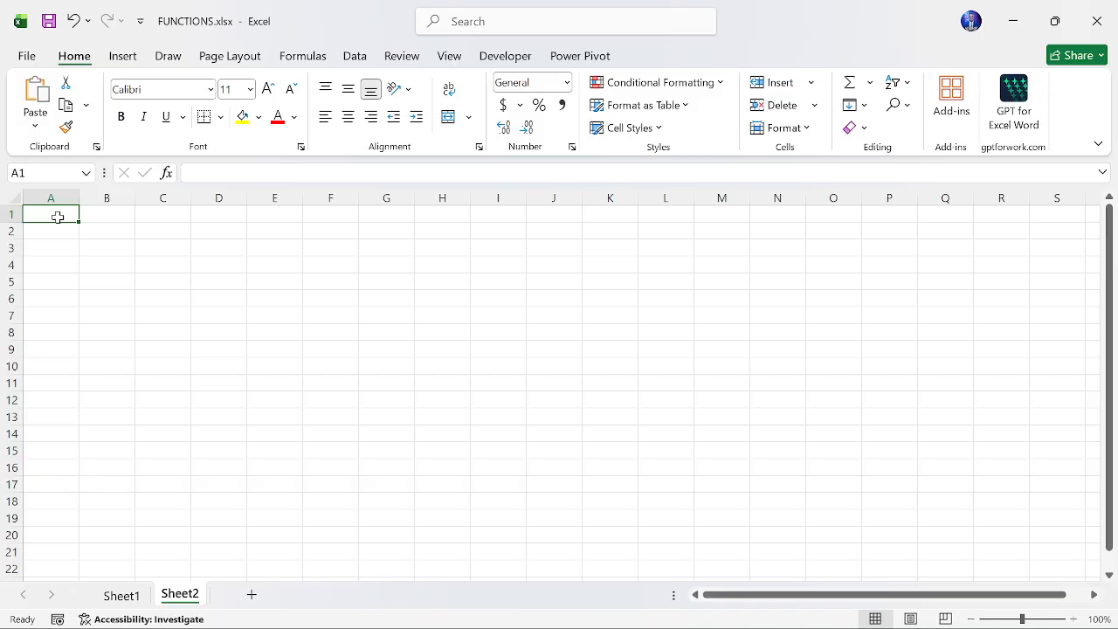
- Jump to the sheet's last row and scroll around it, then return to cell A1
key(ctrl+Down)
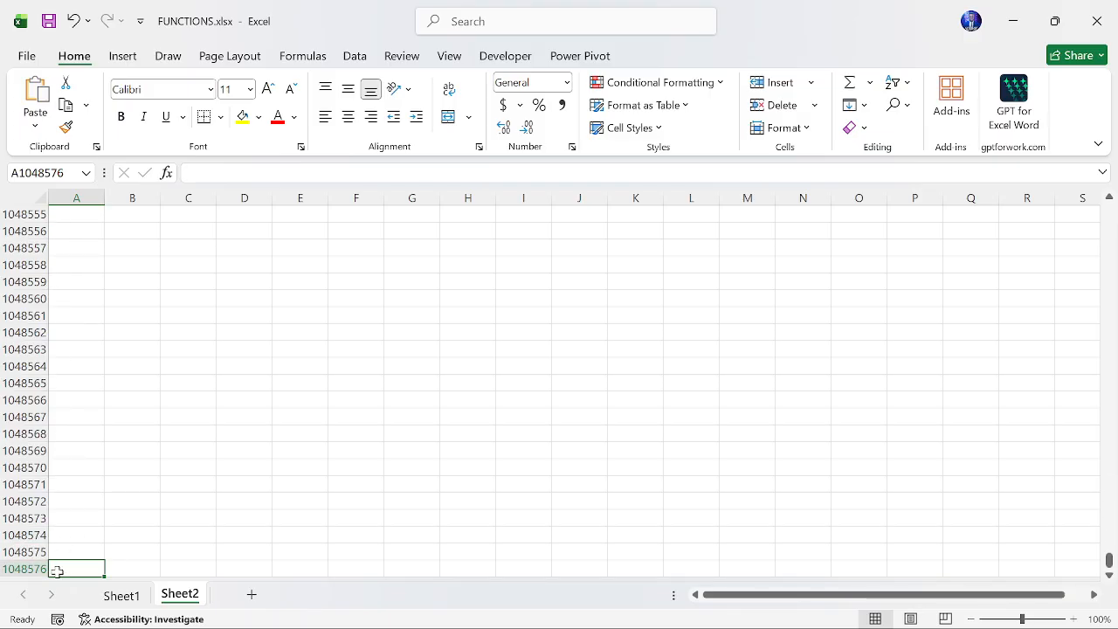
scroll(92, 564, down, 2)
scroll(92, 564, down, 1)
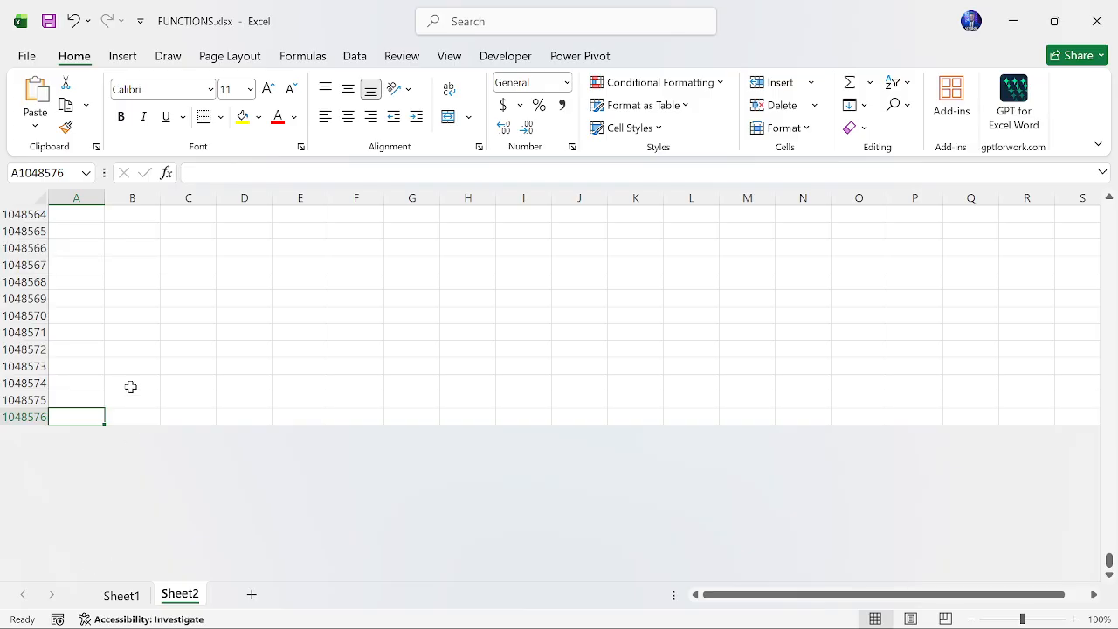
scroll(131, 384, up, 3)
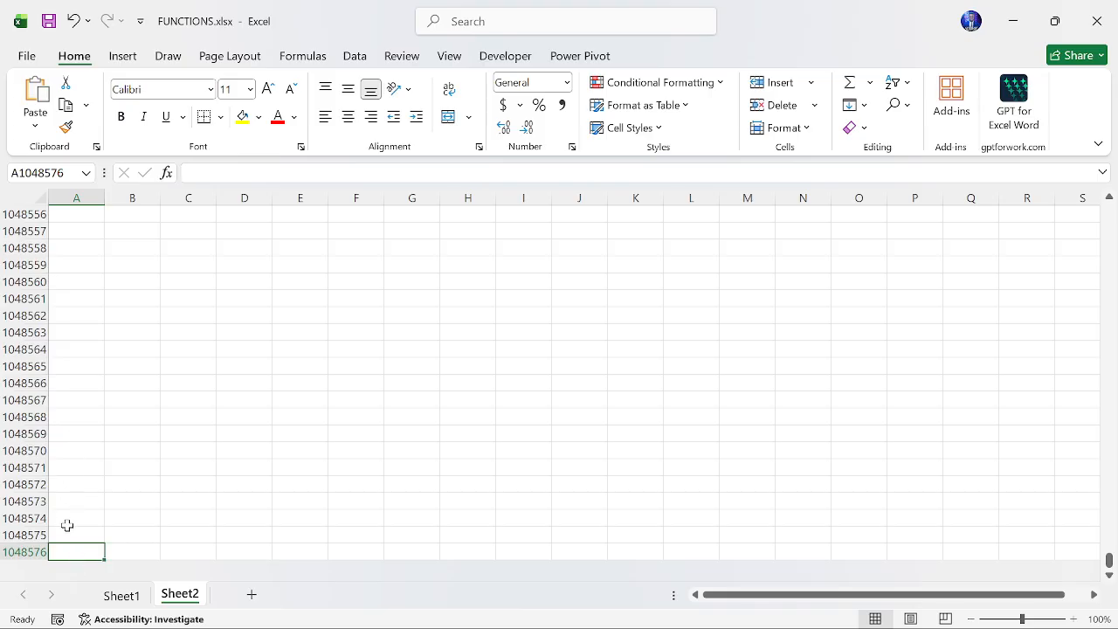
scroll(71, 552, up, 1)
scroll(71, 552, down, 1)
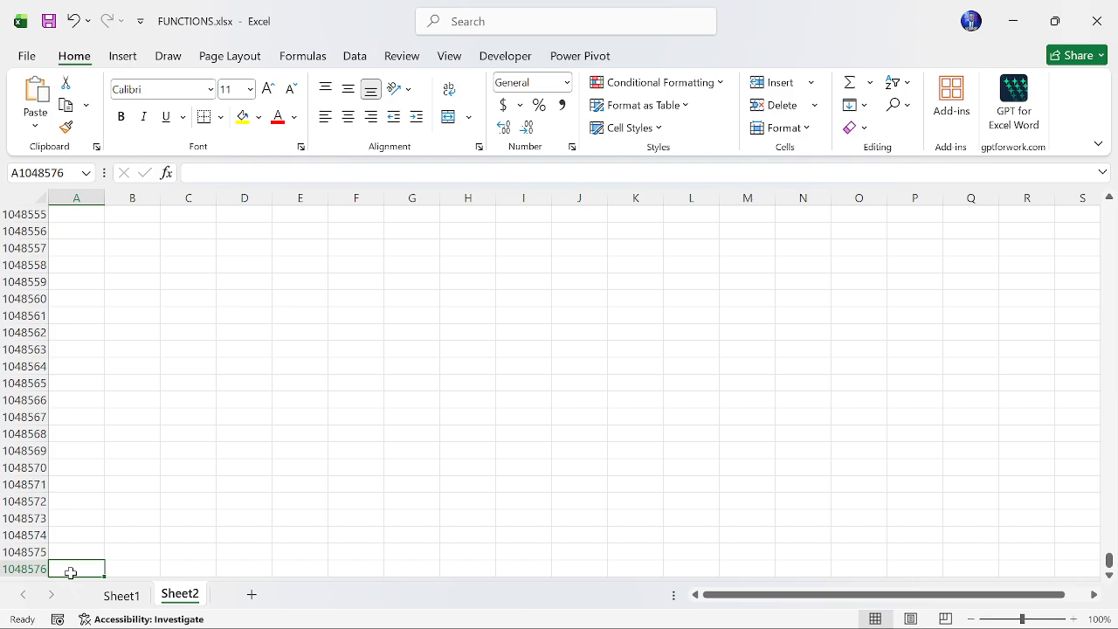
key(ctrl+Home)
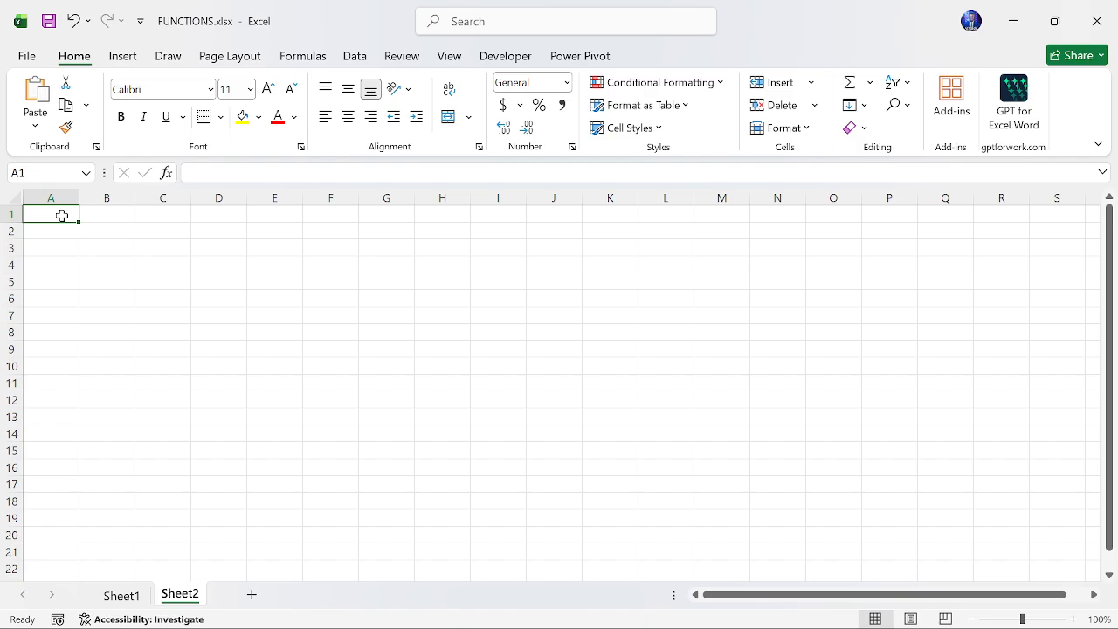
- Enter the header Student ID in cell A1 and reselect it
text(Student ID)
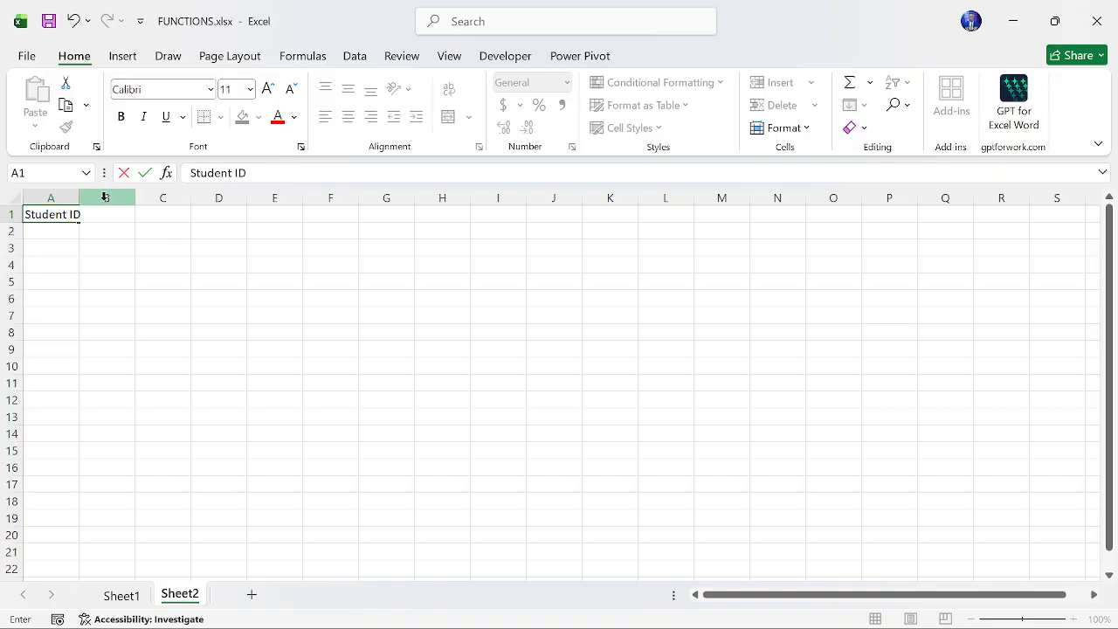
click(108, 247)
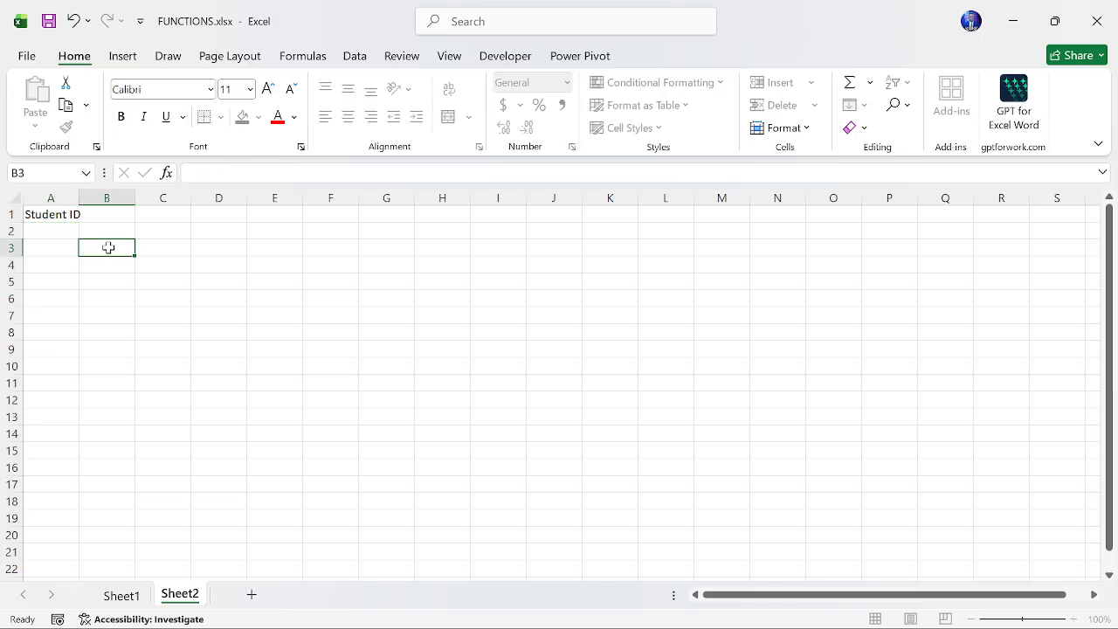
click(70, 215)
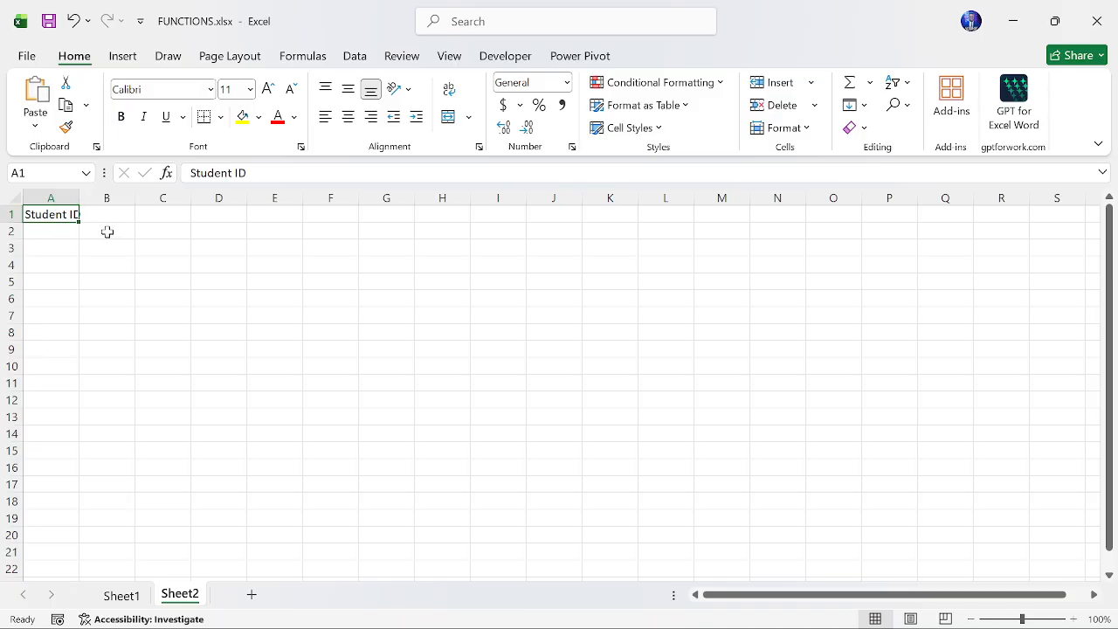
- Widen column A so the Student ID header fits
ctrl+scroll(103, 228, up, 3)
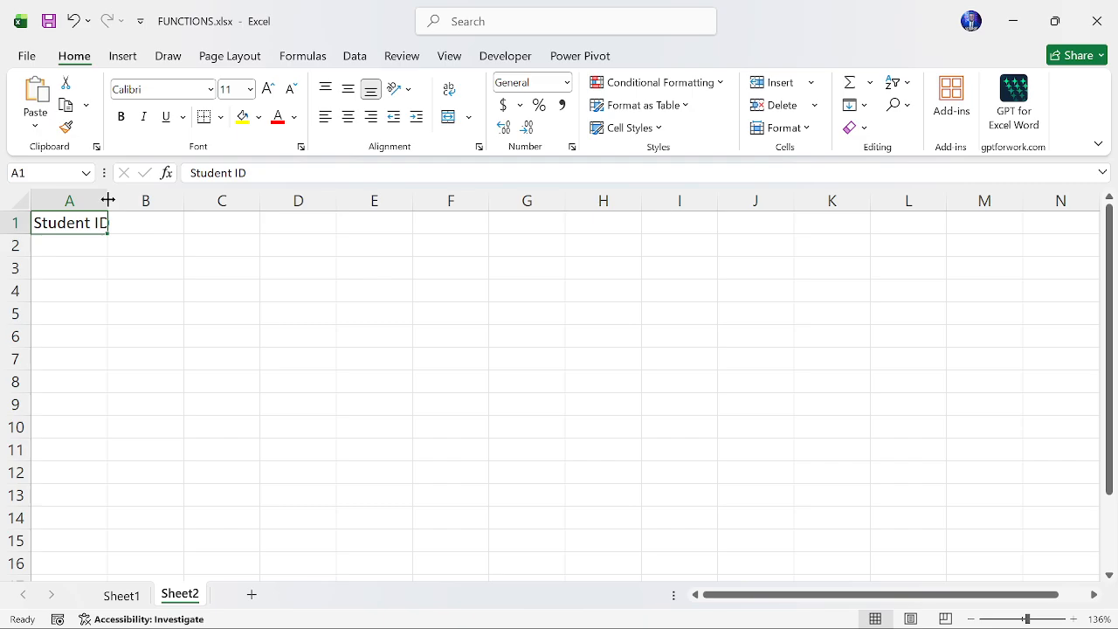
drag(107, 200, 149, 201)
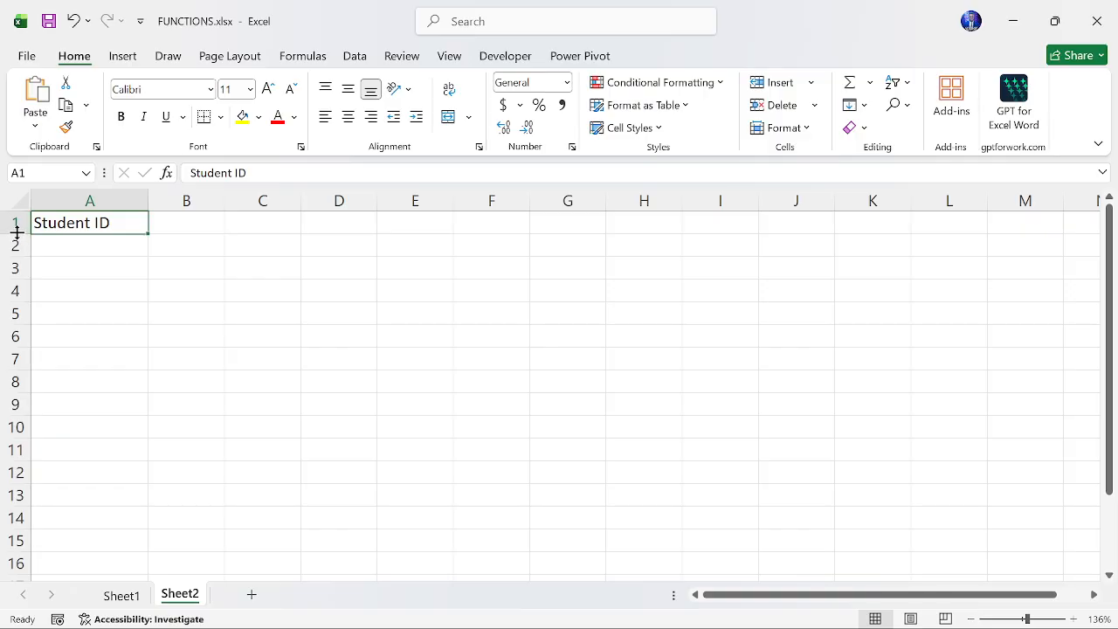
drag(17, 232, 17, 265)
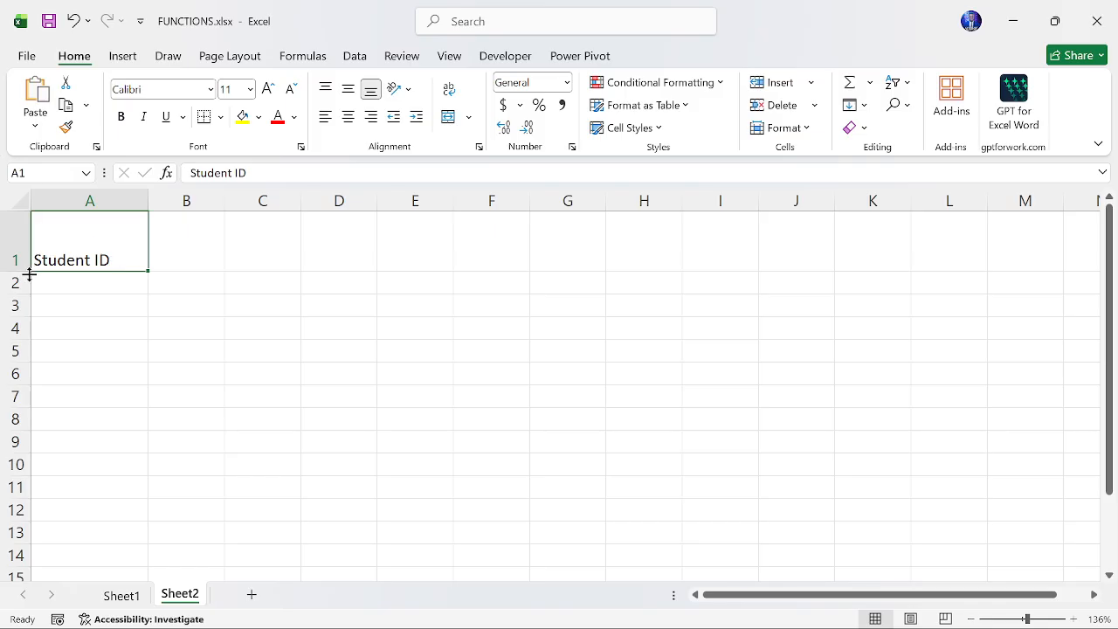
drag(17, 271, 16, 236)
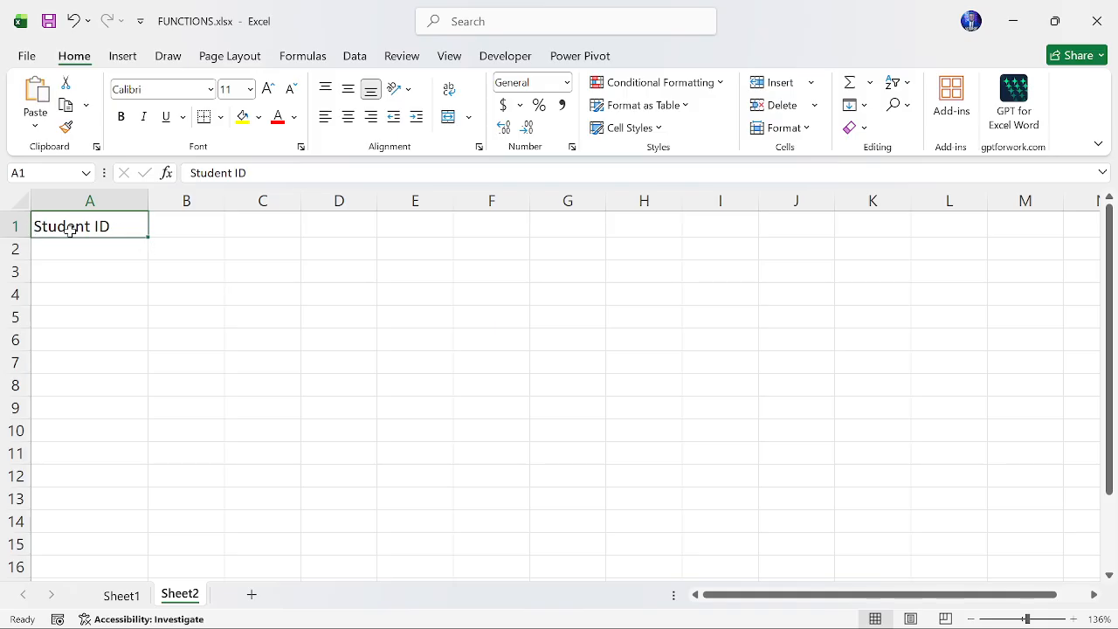
drag(21, 235, 21, 234)
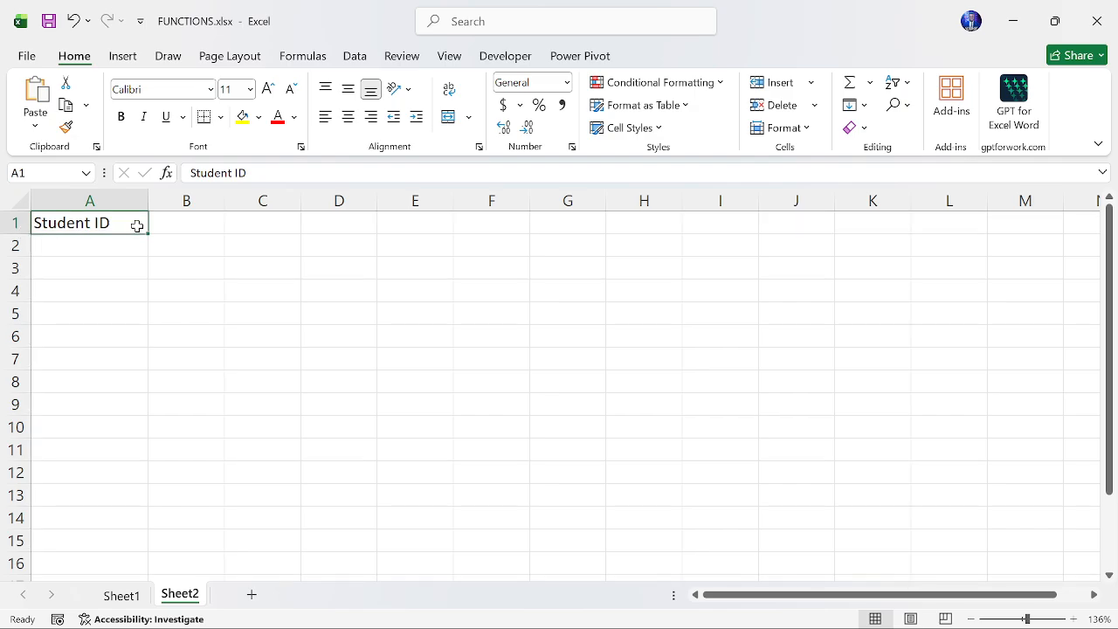
click(159, 250)
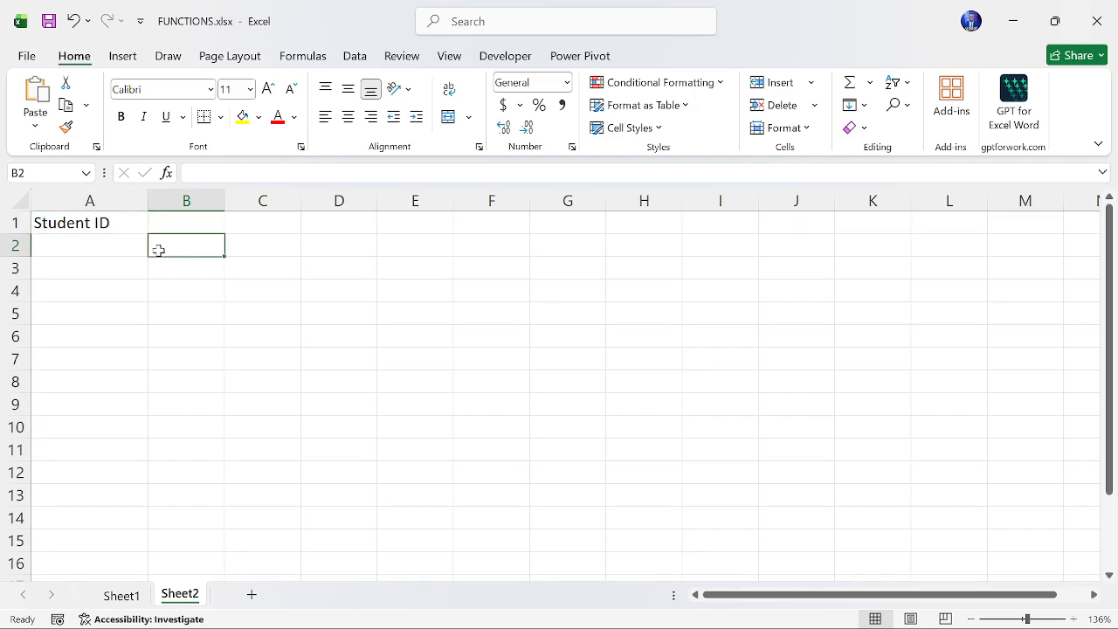
click(97, 227)
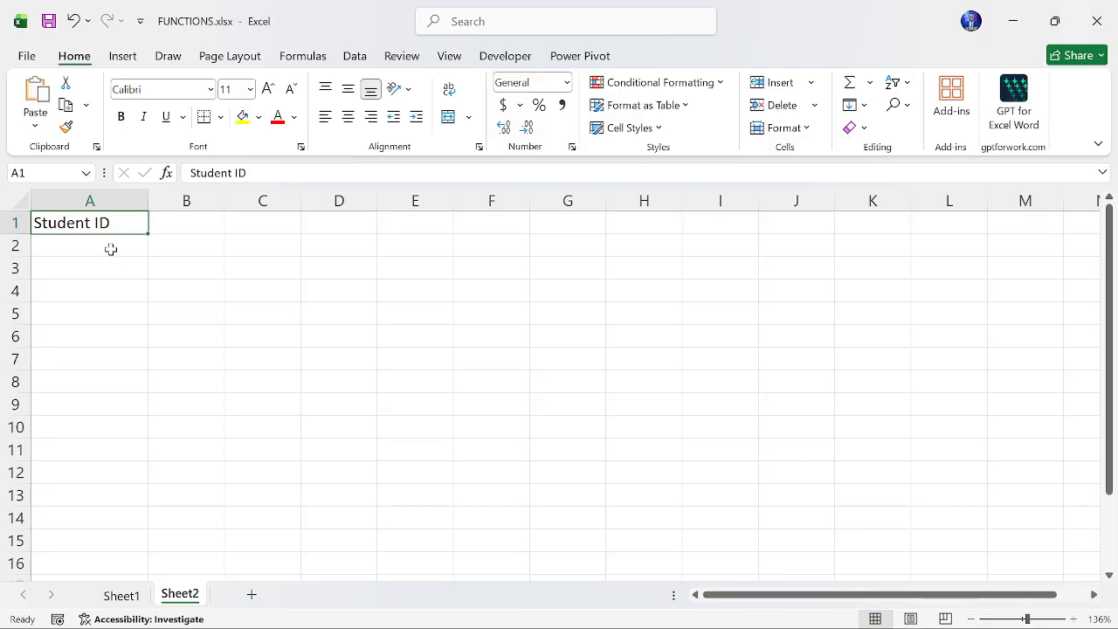
click(155, 272)
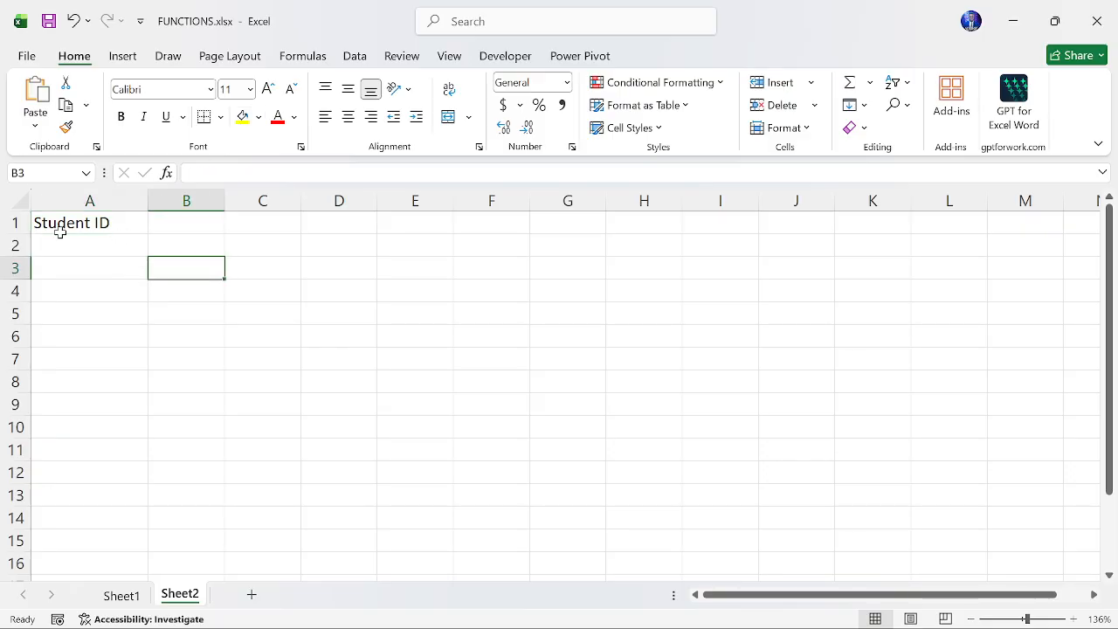
click(108, 223)
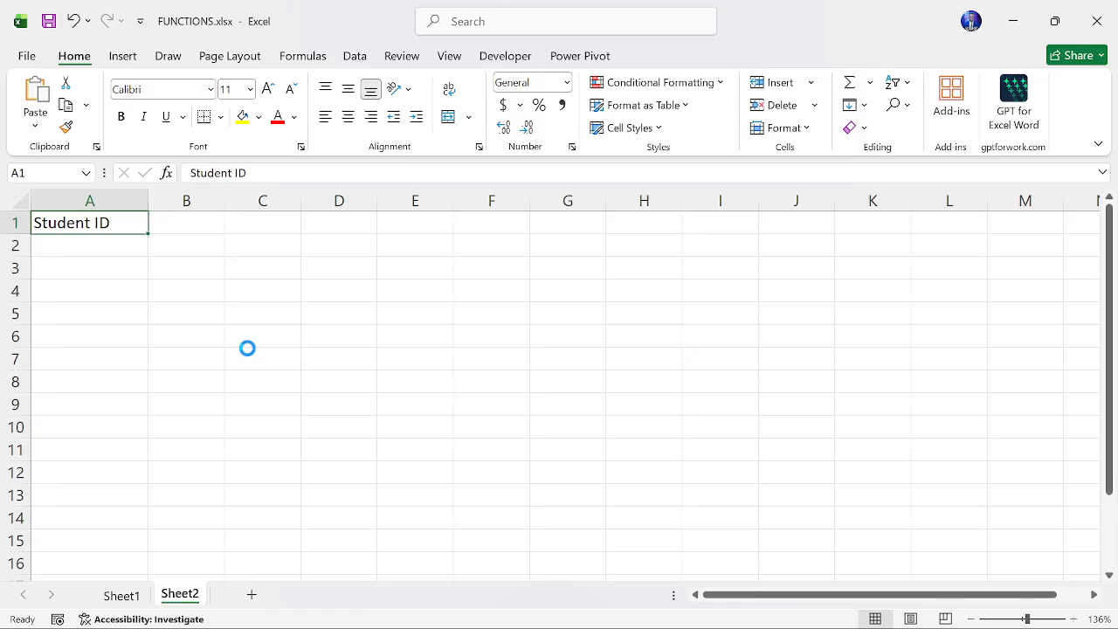
click(116, 327)
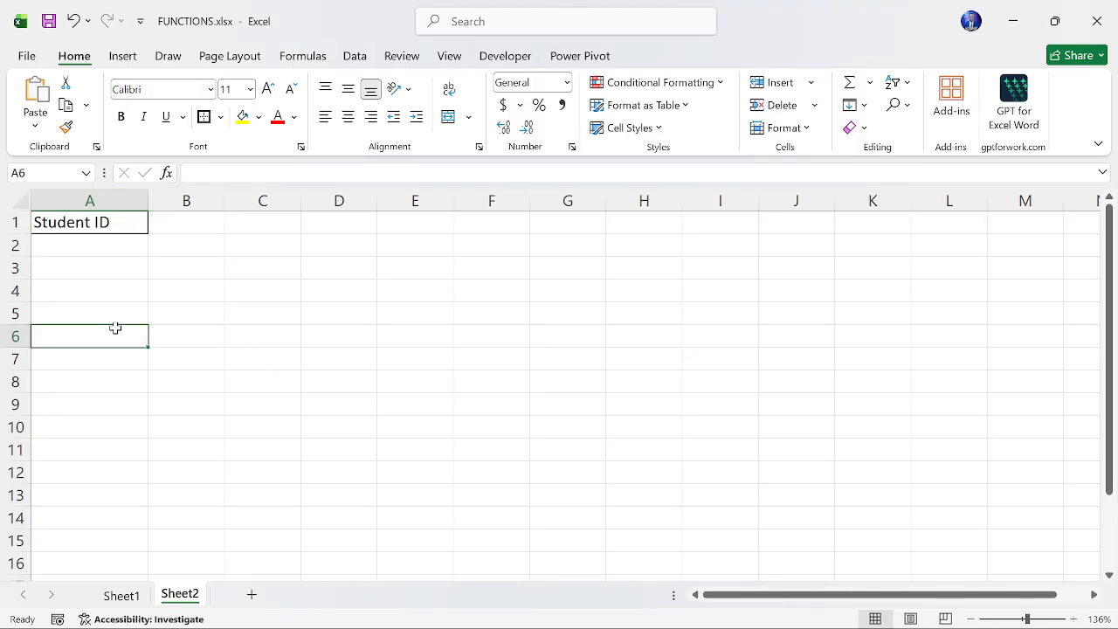
- Give cell A1 a light orange fill and a green font color
click(129, 221)
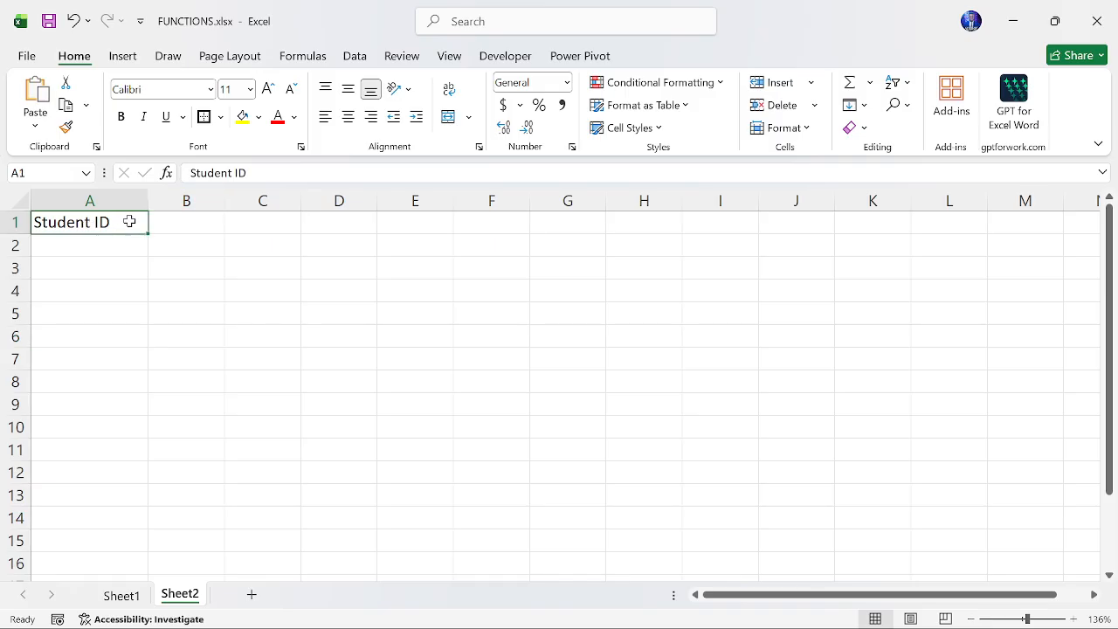
click(261, 126)
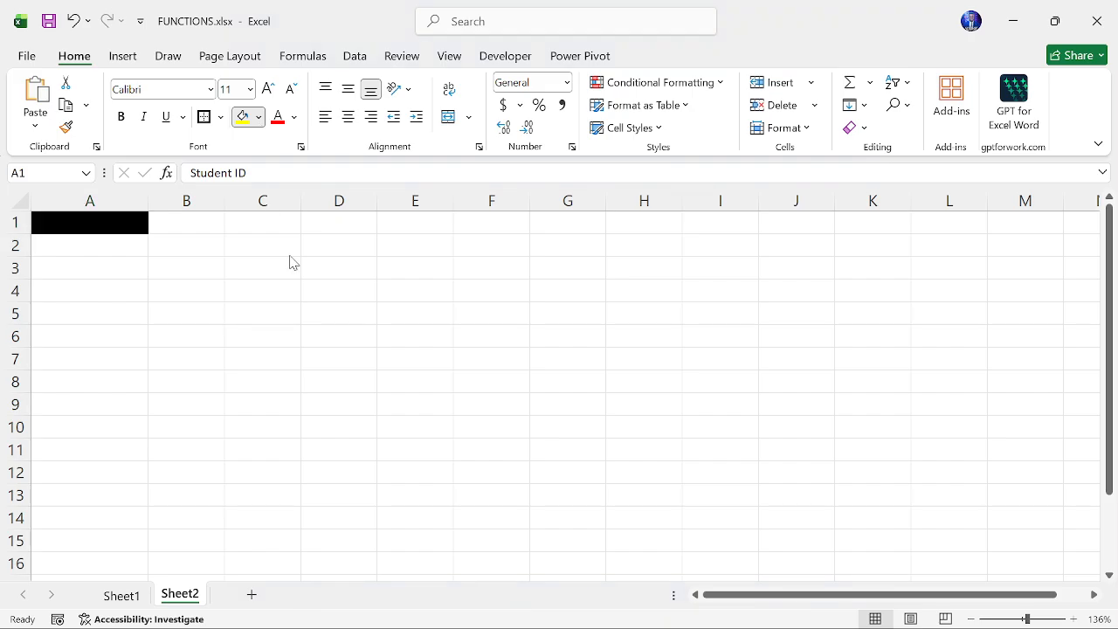
click(375, 249)
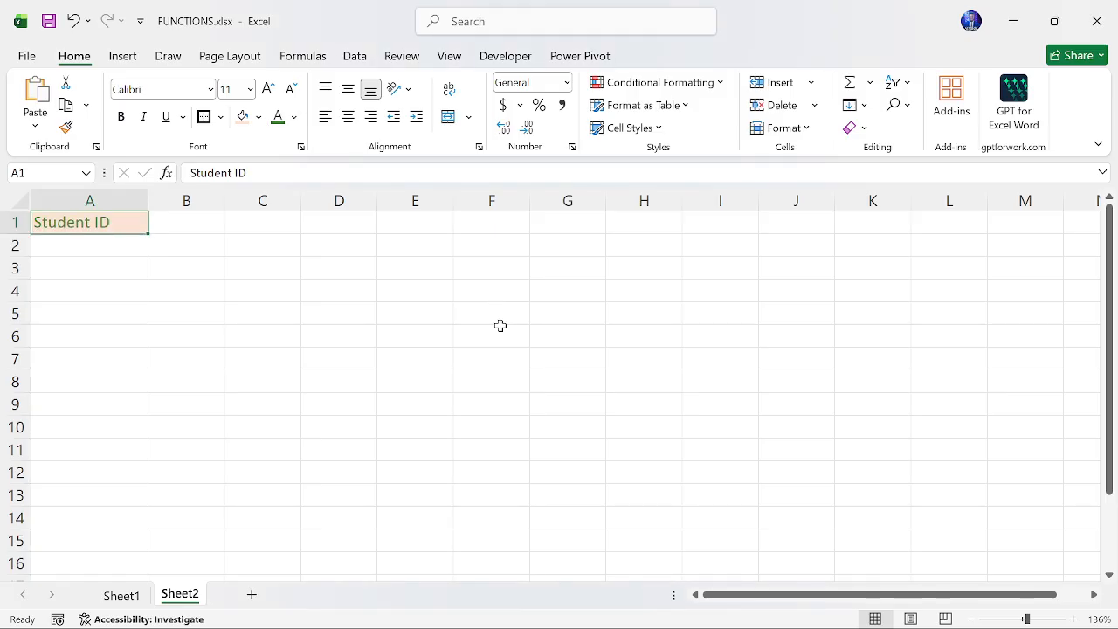
- Make the header bold and set its font to Arial Black at size 9
click(120, 116)
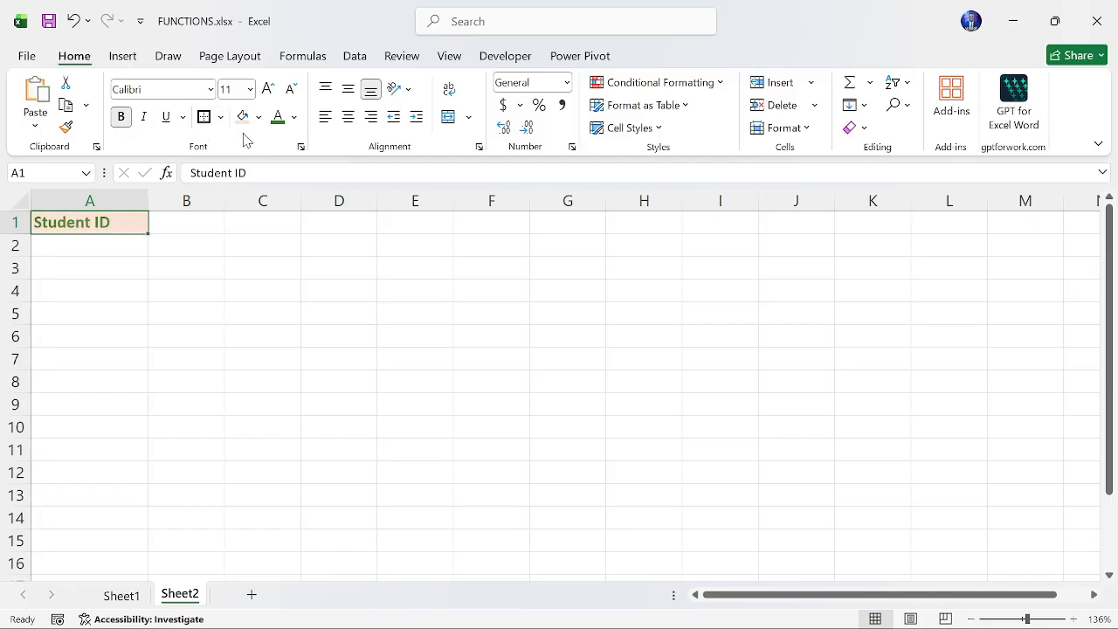
click(210, 92)
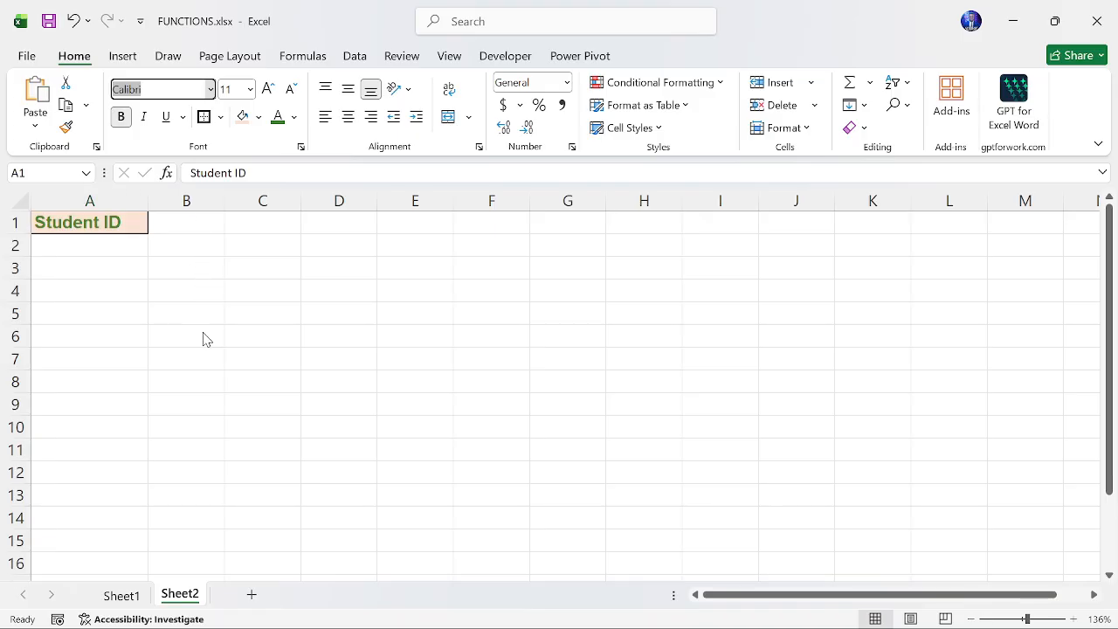
click(192, 151)
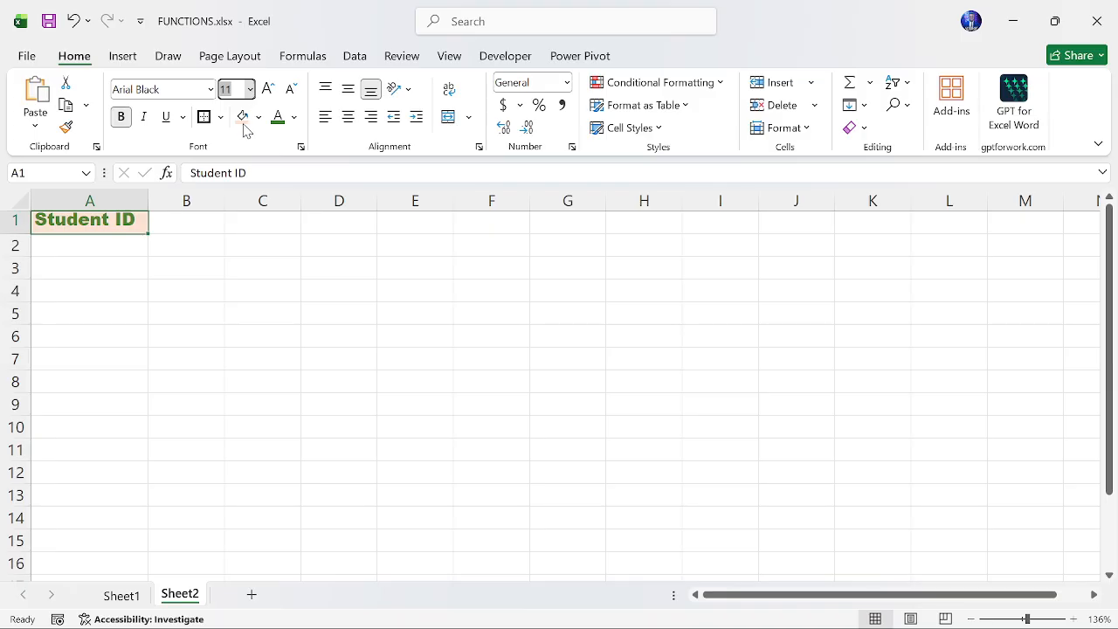
text(9)
key(Return)
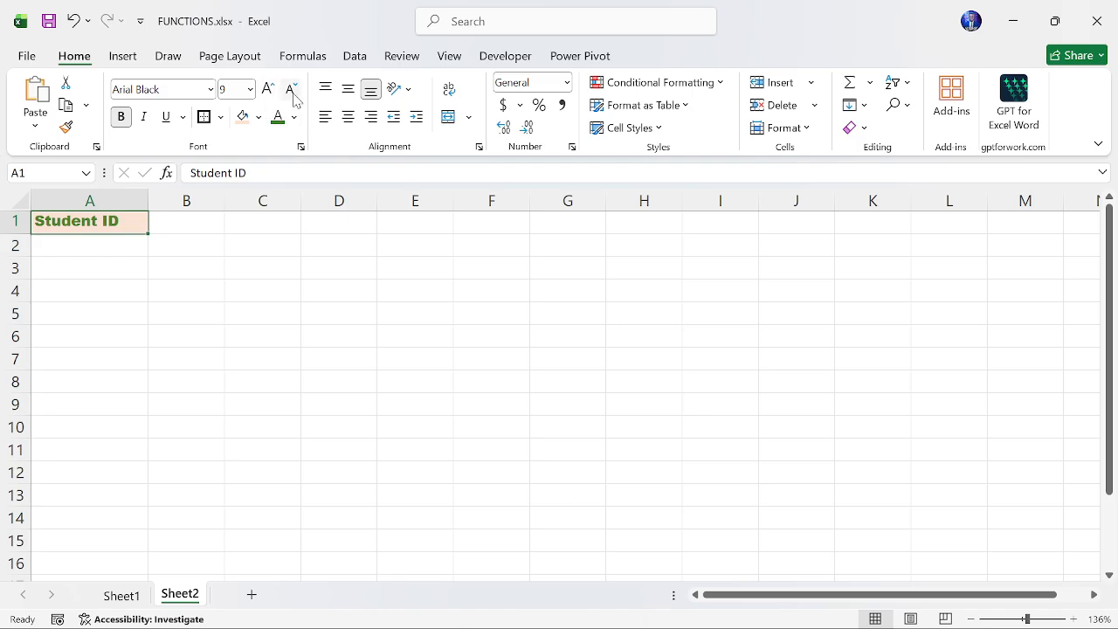
- Center the header text in A1 both vertically and horizontally
click(350, 94)
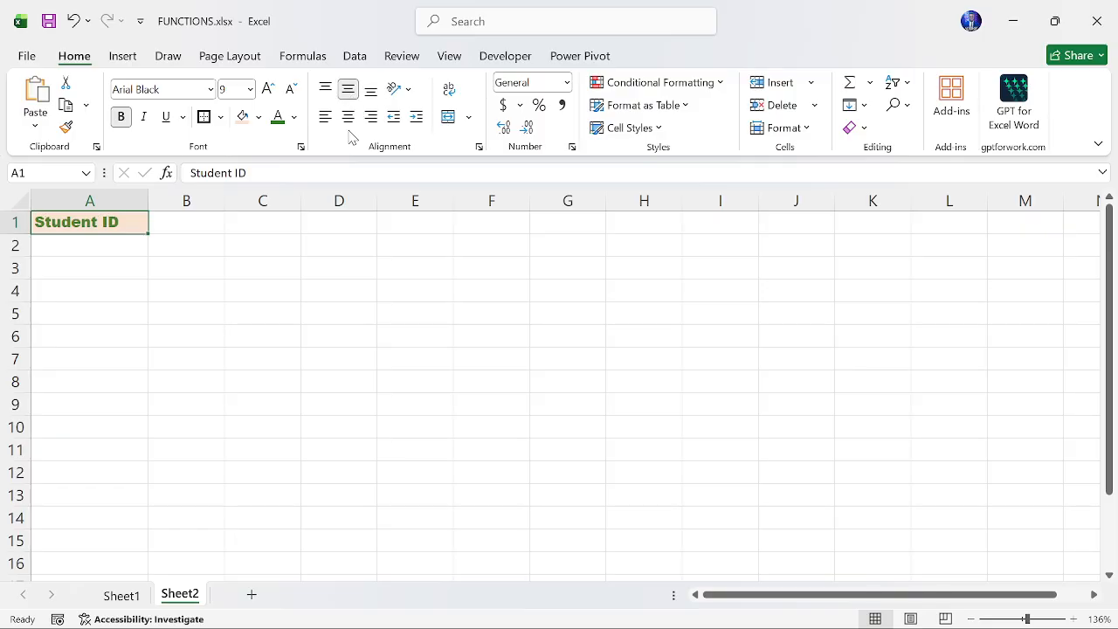
click(349, 118)
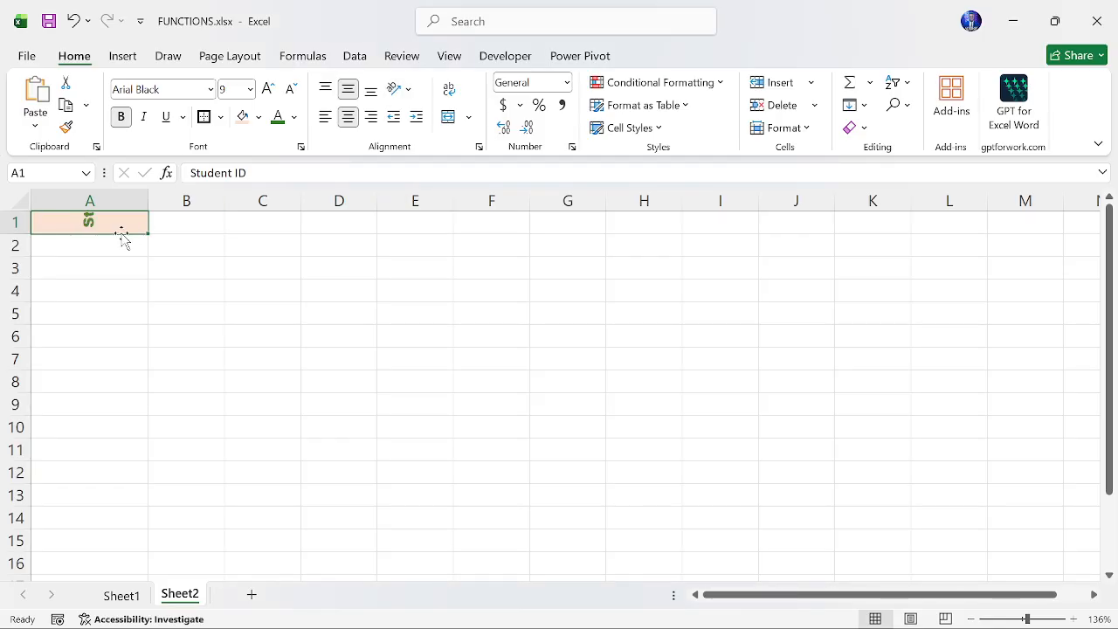
- Increase row 1's height so the rotated Student ID text fits fully
drag(12, 233, 13, 305)
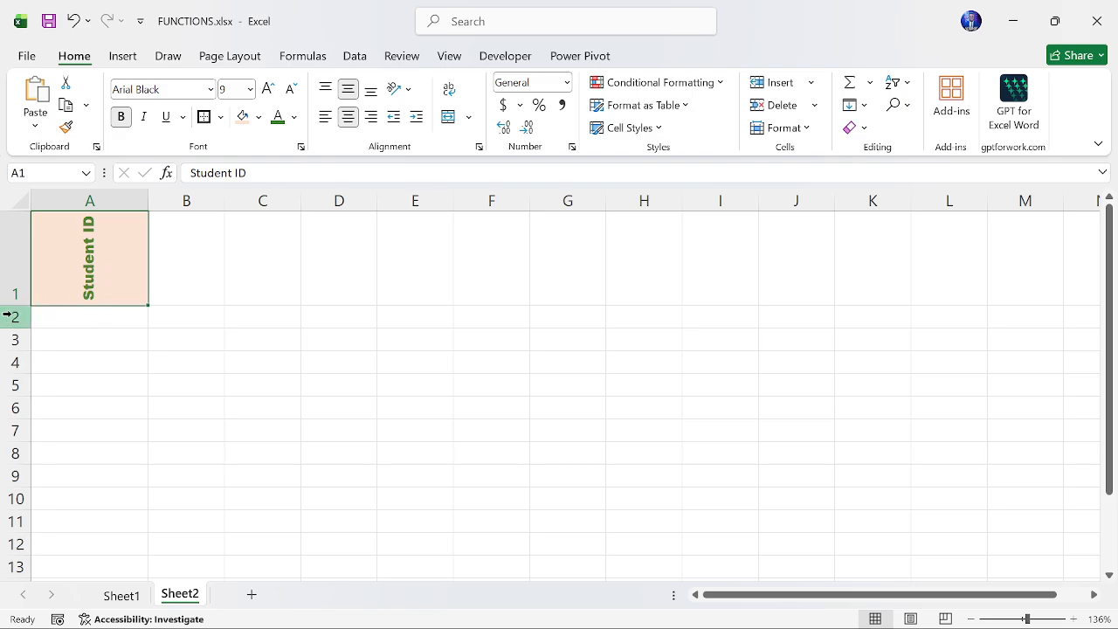
drag(11, 303, 15, 348)
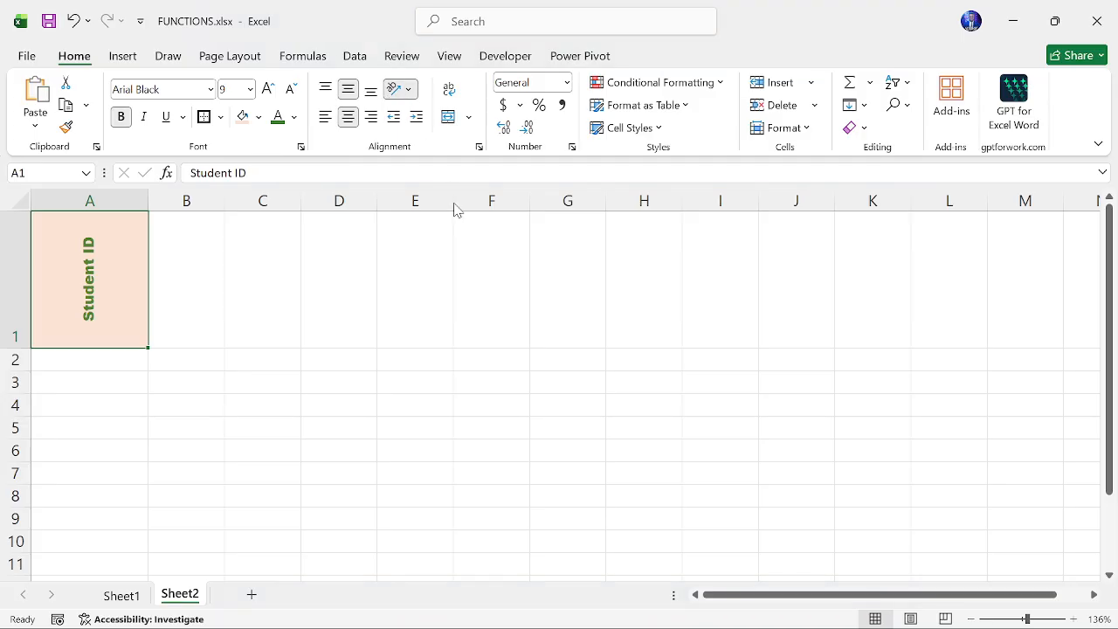
- Undo the text rotation in A1 and shrink row 1 back to about normal height
key(ctrl+z)
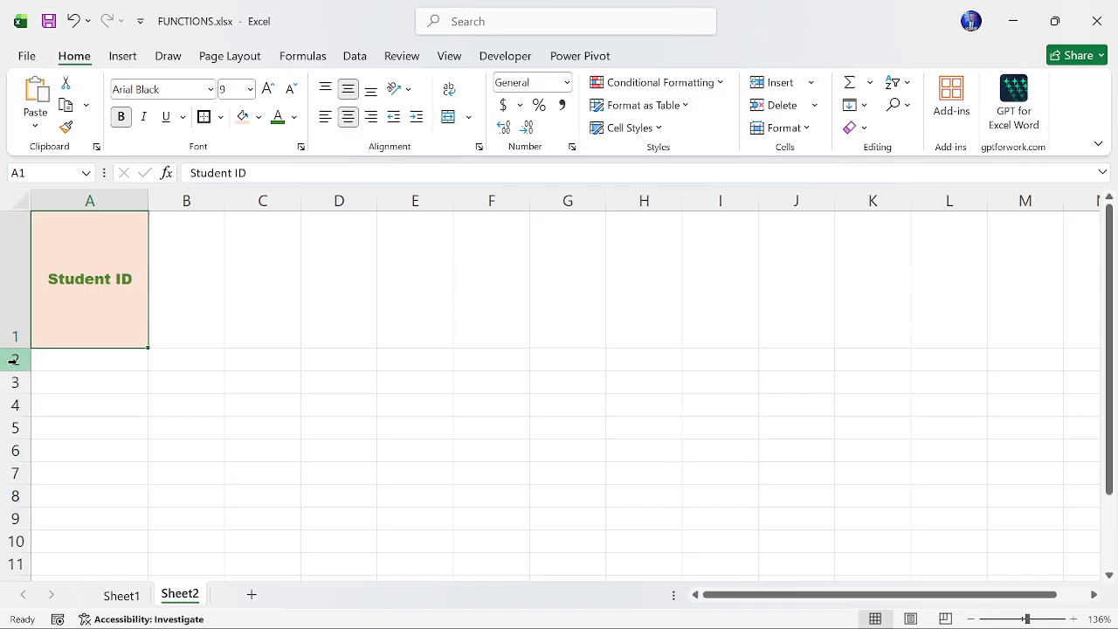
drag(19, 348, 16, 245)
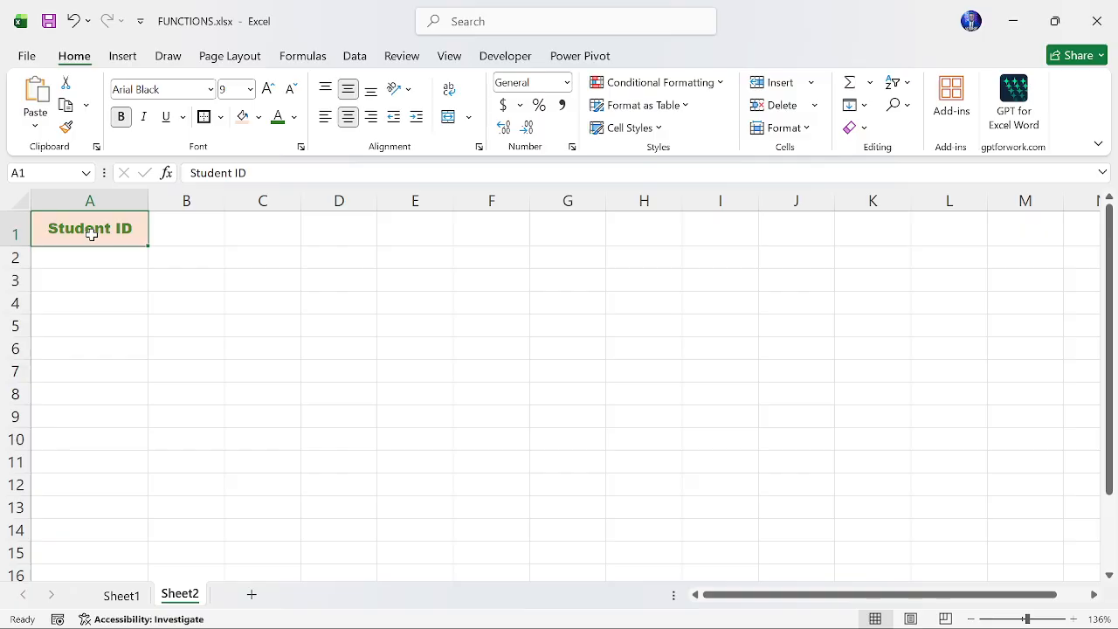
- Merge and center cells A1 and B1 for the Student ID header
drag(91, 234, 160, 236)
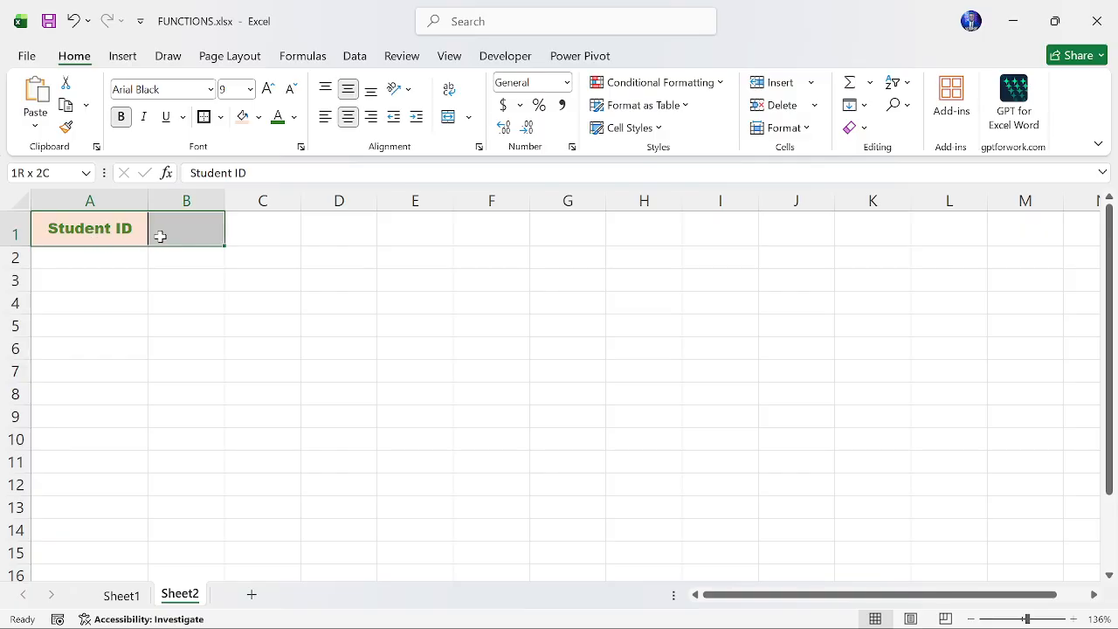
click(108, 232)
drag(91, 234, 183, 232)
click(82, 229)
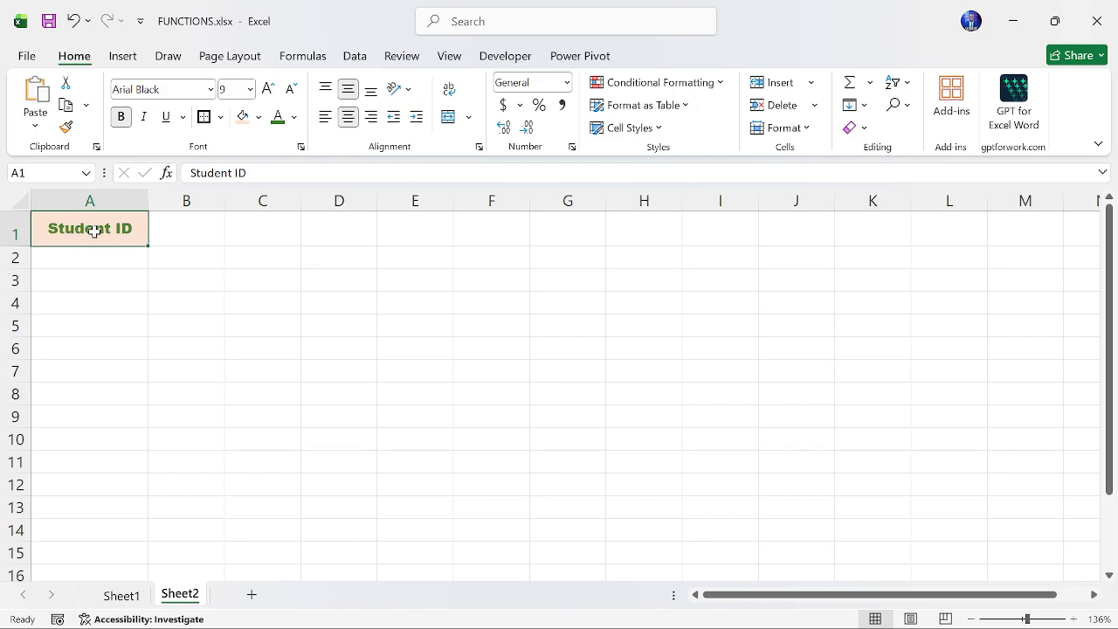
drag(95, 232, 126, 233)
drag(100, 229, 165, 227)
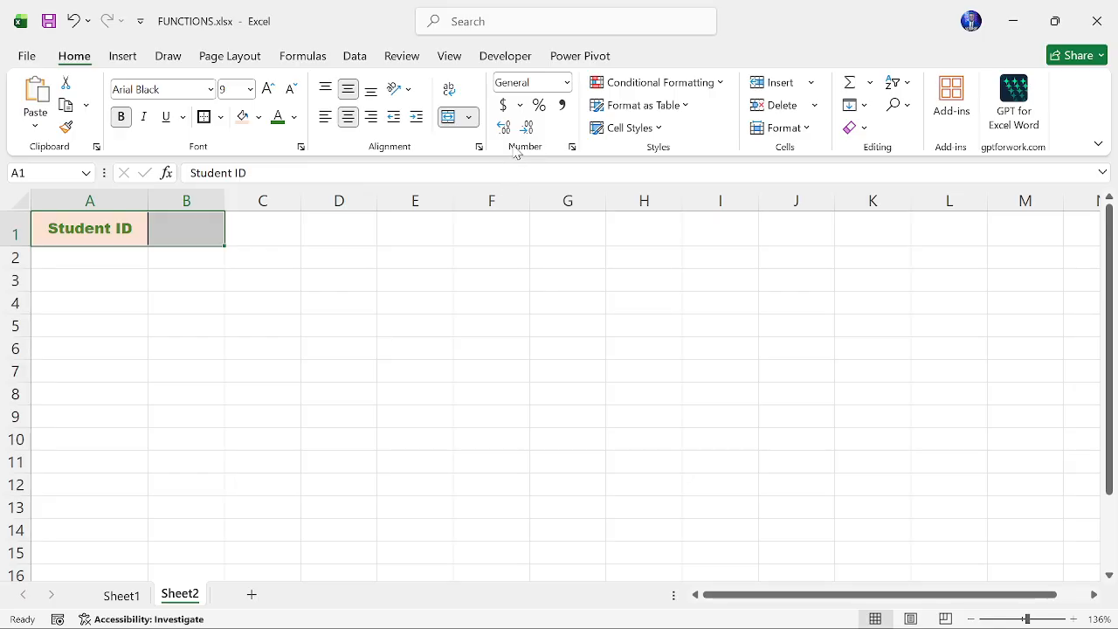
click(448, 116)
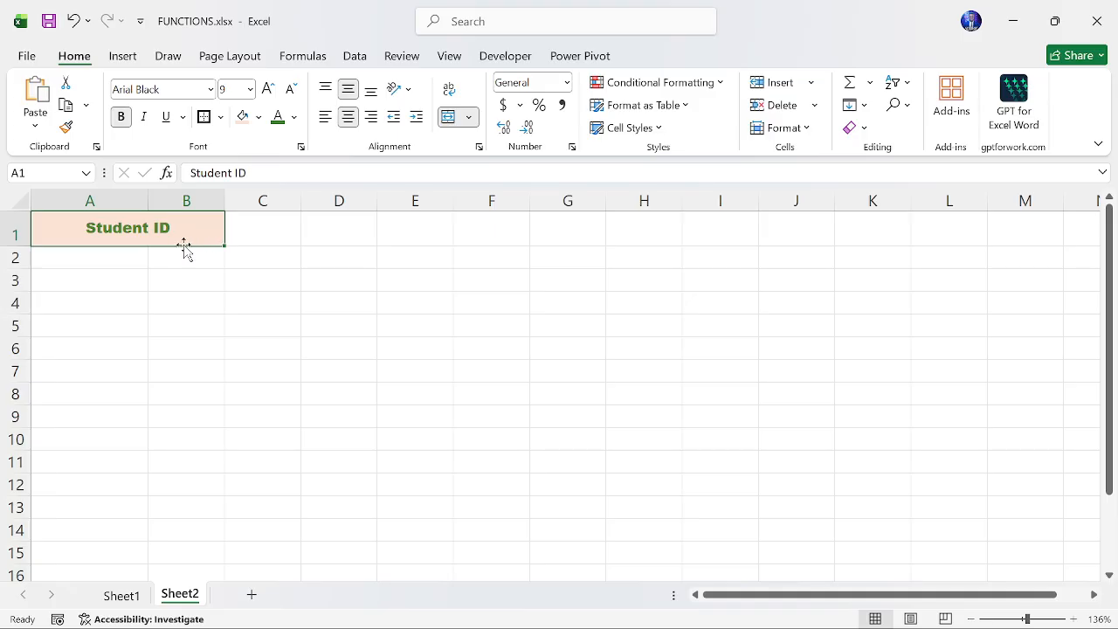
- Unmerge the header cells A1 and B1
click(110, 258)
click(176, 262)
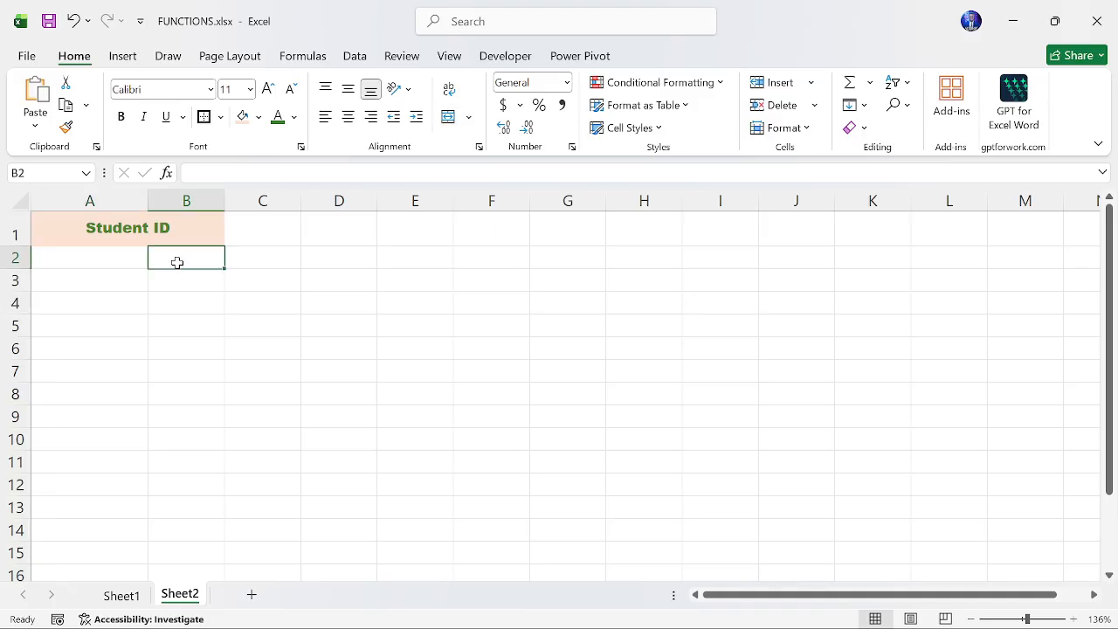
click(126, 258)
click(171, 257)
click(143, 234)
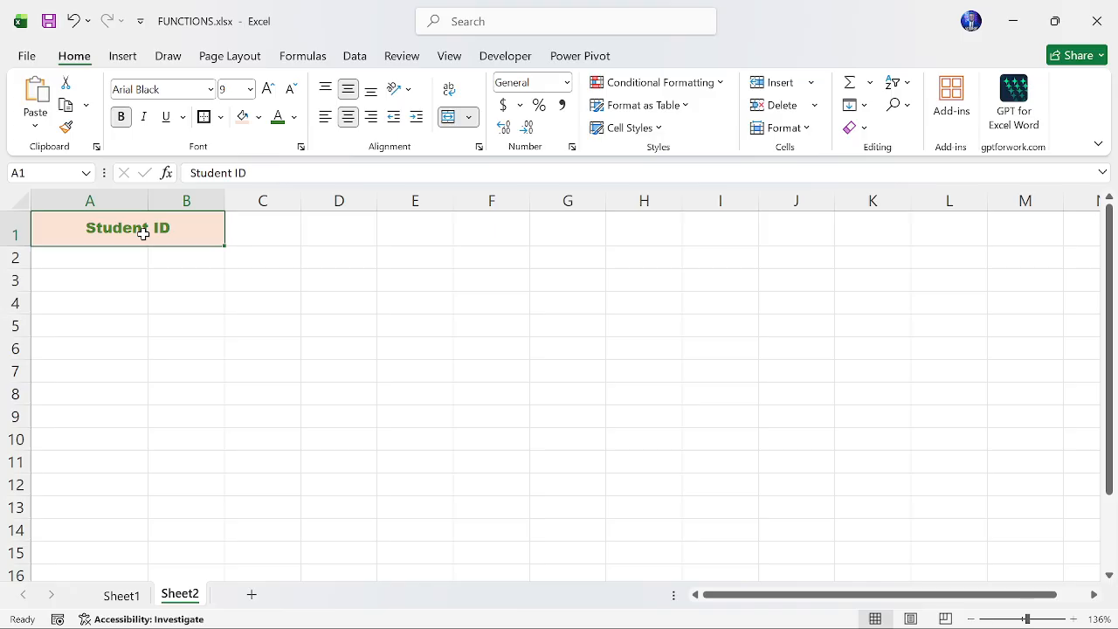
drag(154, 228, 194, 228)
click(567, 85)
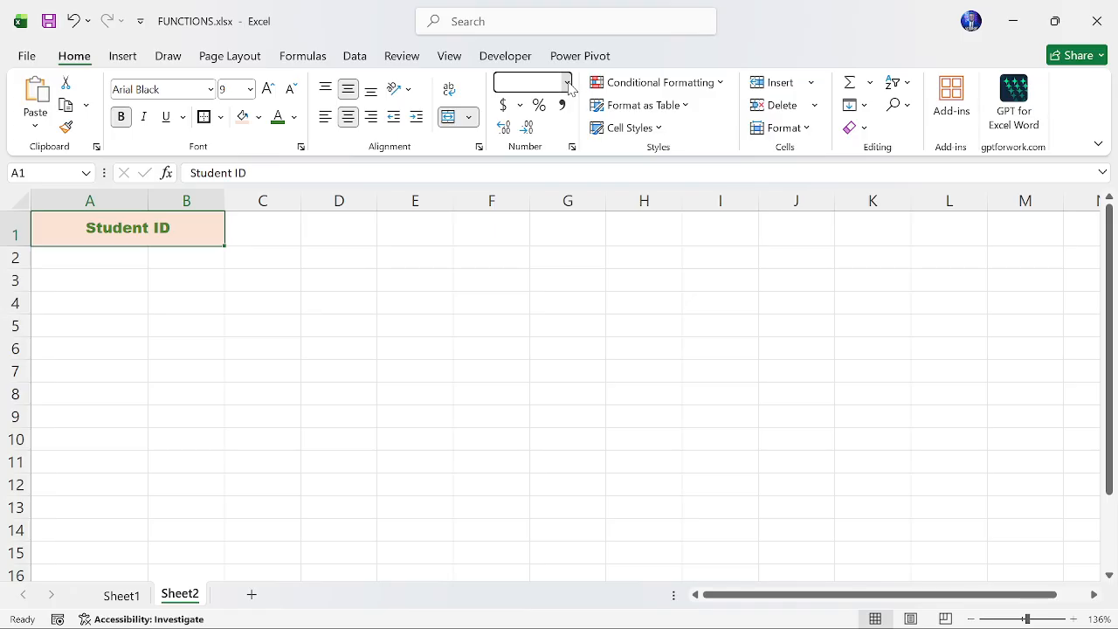
click(777, 305)
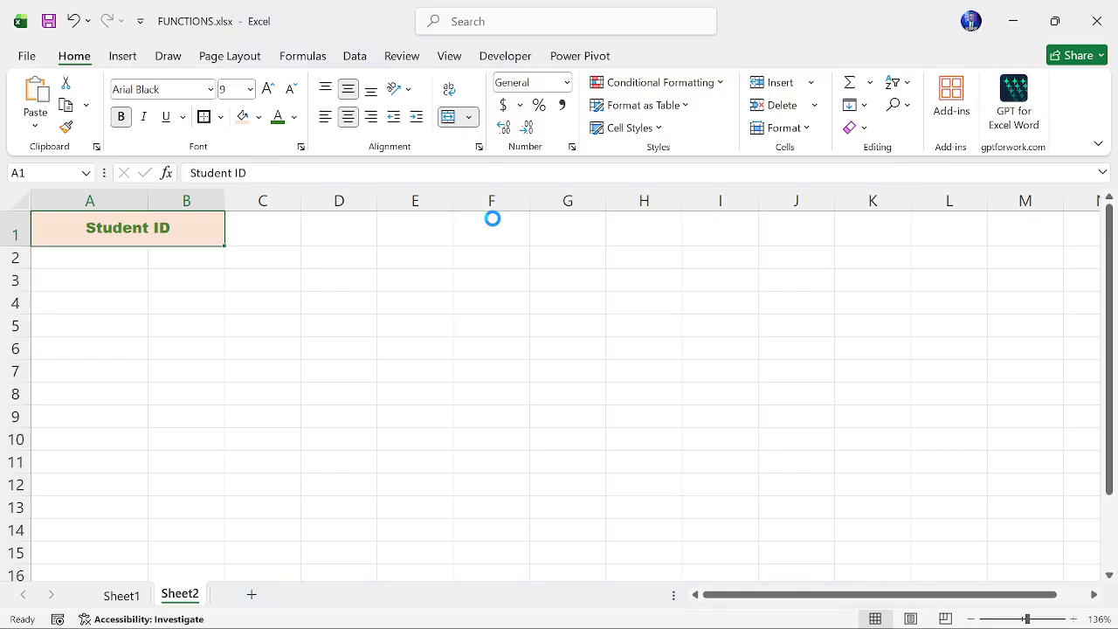
click(101, 233)
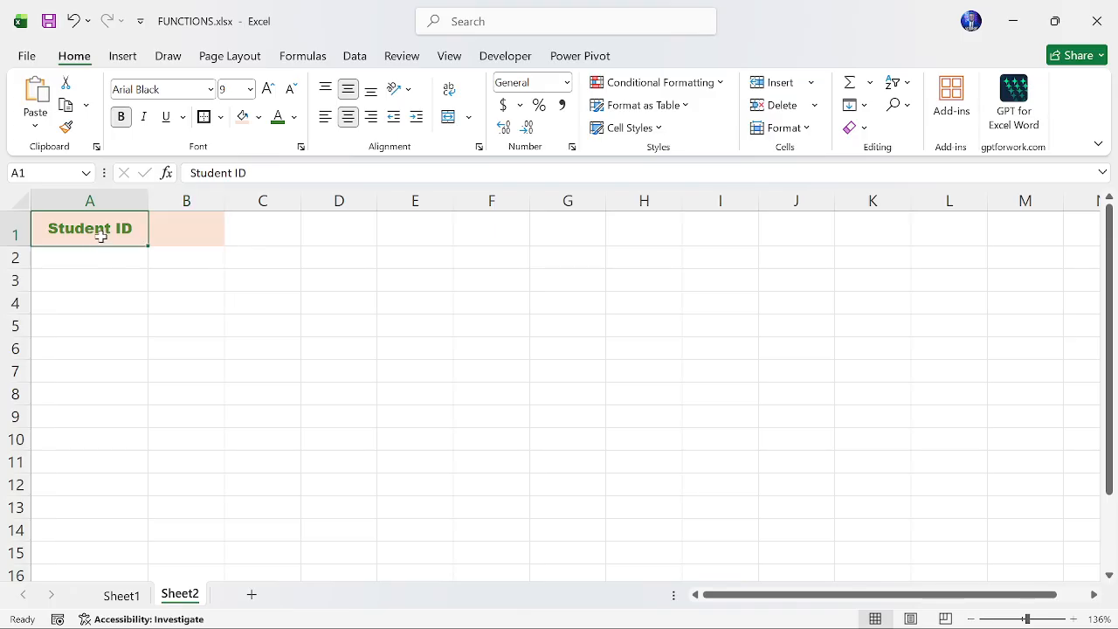
- Remove the fill color from cells A1 and B1
drag(112, 231, 172, 232)
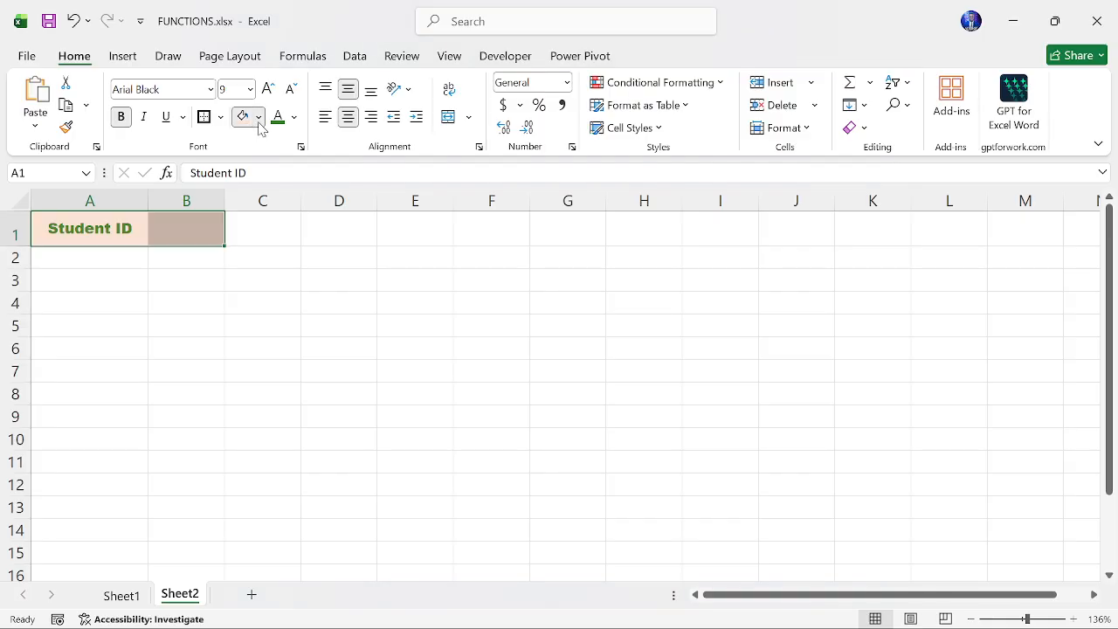
click(268, 409)
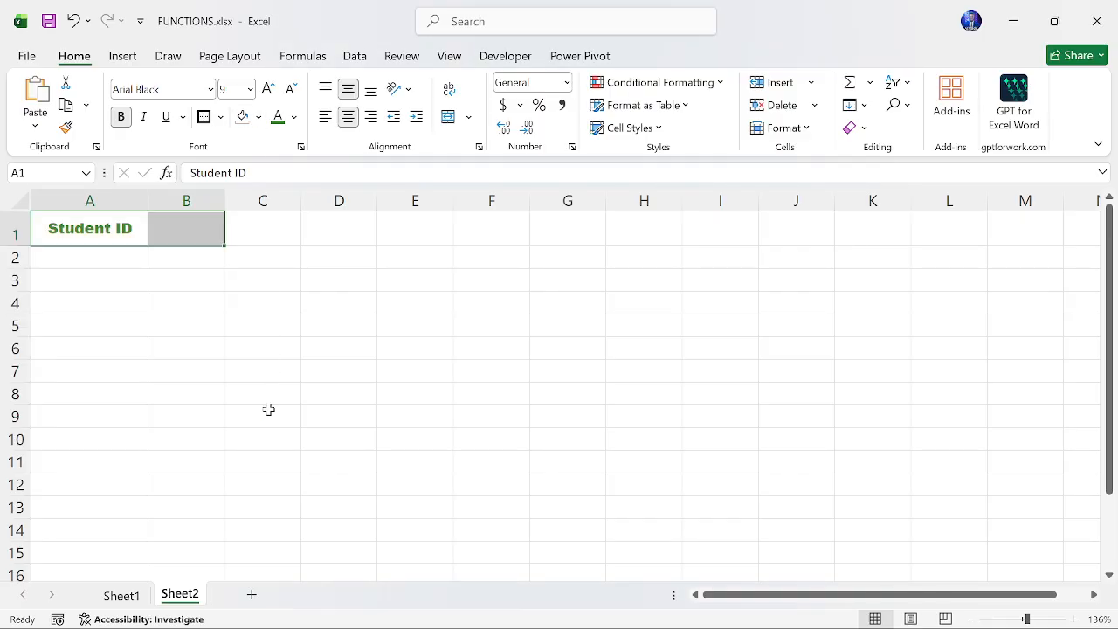
click(266, 242)
click(110, 224)
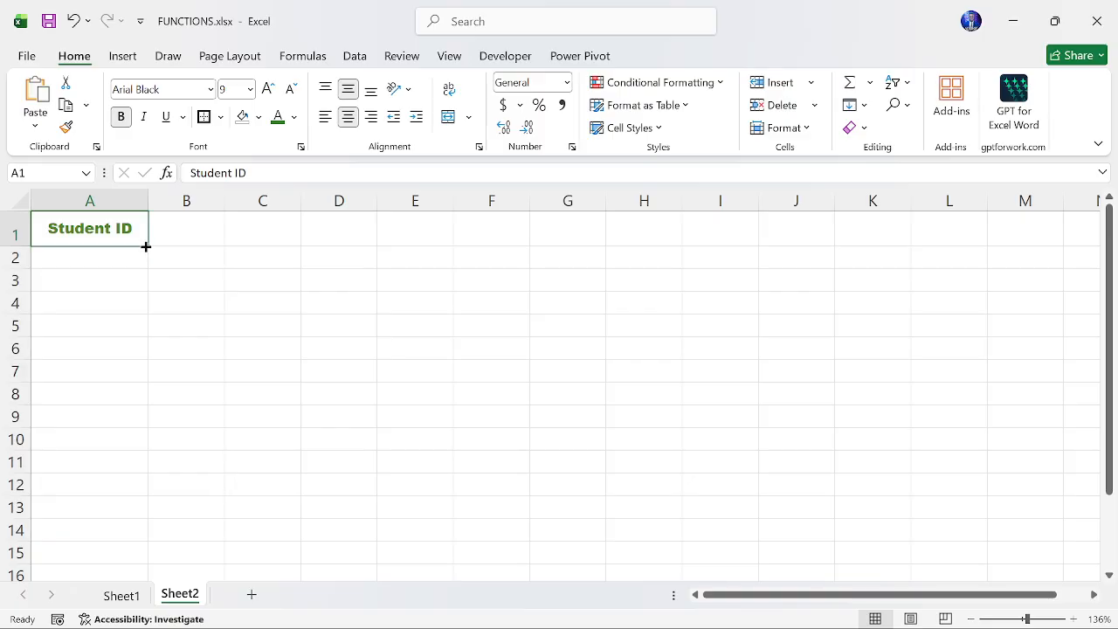
- Fill the Student ID header across to column D and down to row 8, then undo both fills
drag(146, 246, 115, 234)
drag(182, 250, 382, 241)
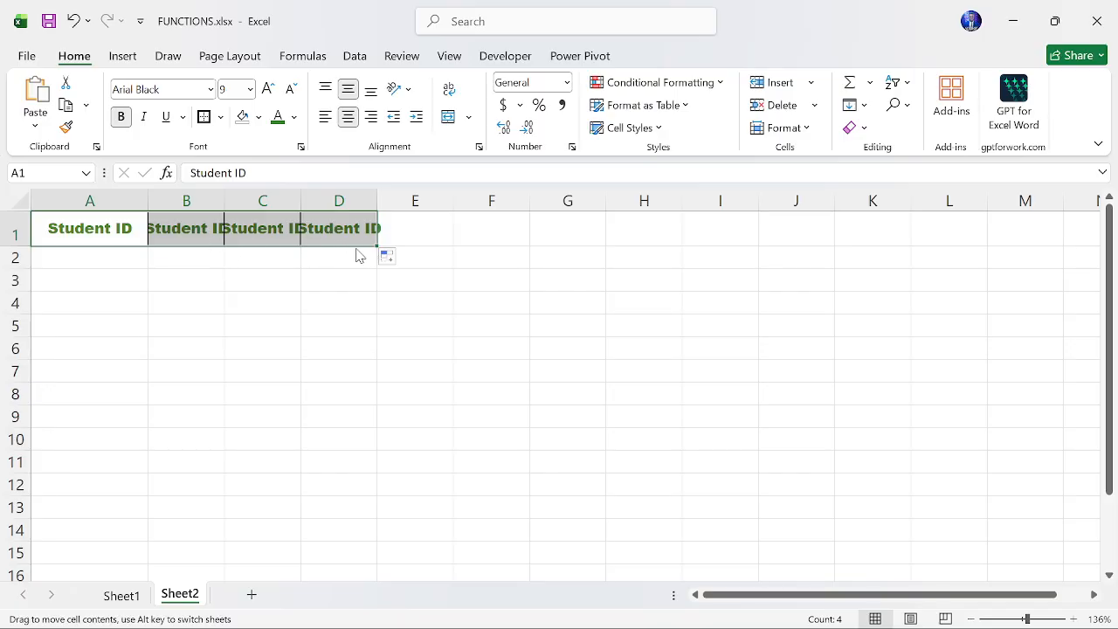
click(115, 228)
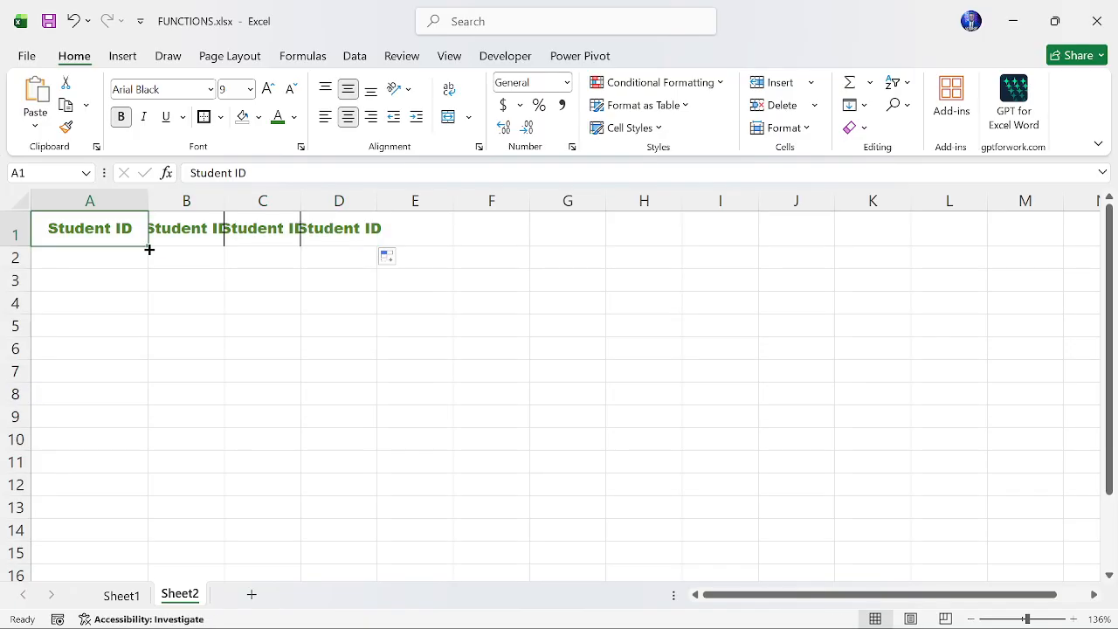
drag(149, 250, 378, 396)
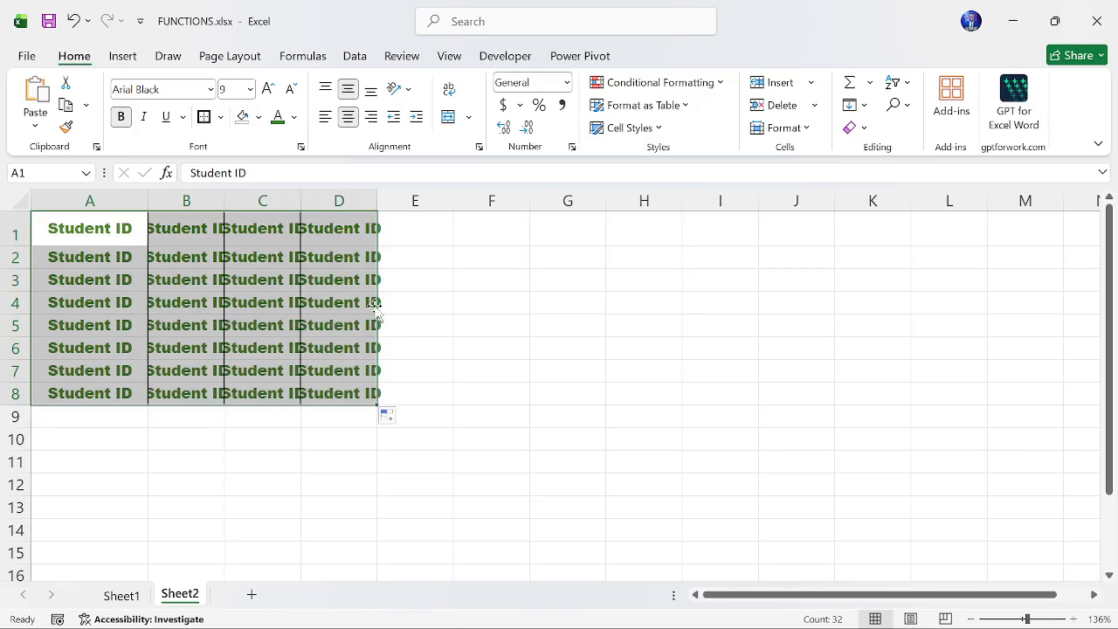
click(74, 21)
click(74, 22)
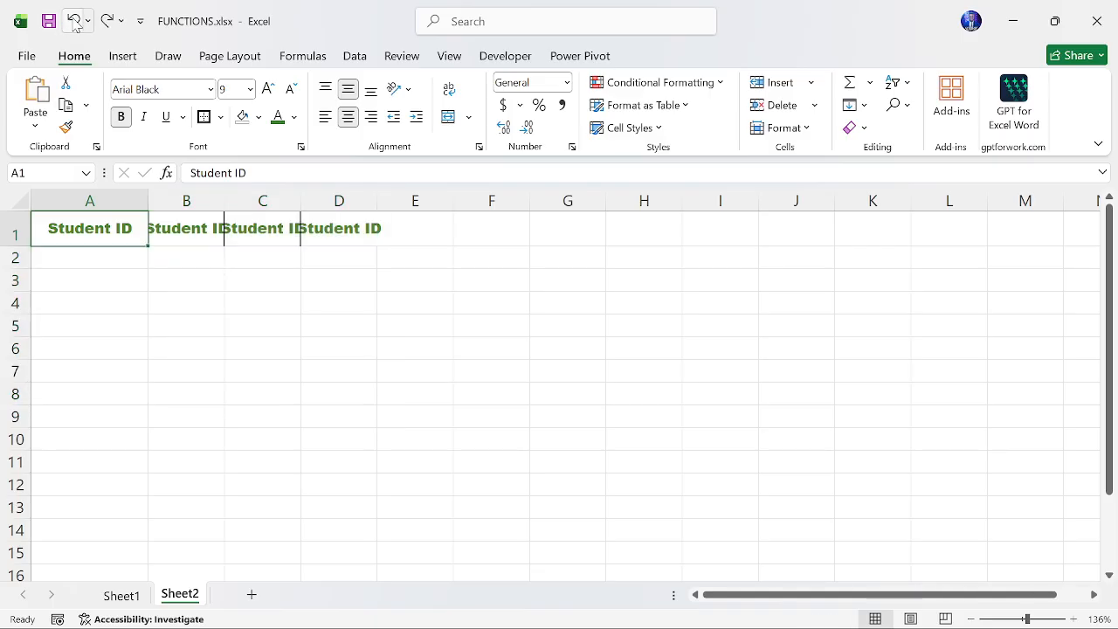
click(75, 22)
- Enter "text" in B1 and left-align it
click(183, 230)
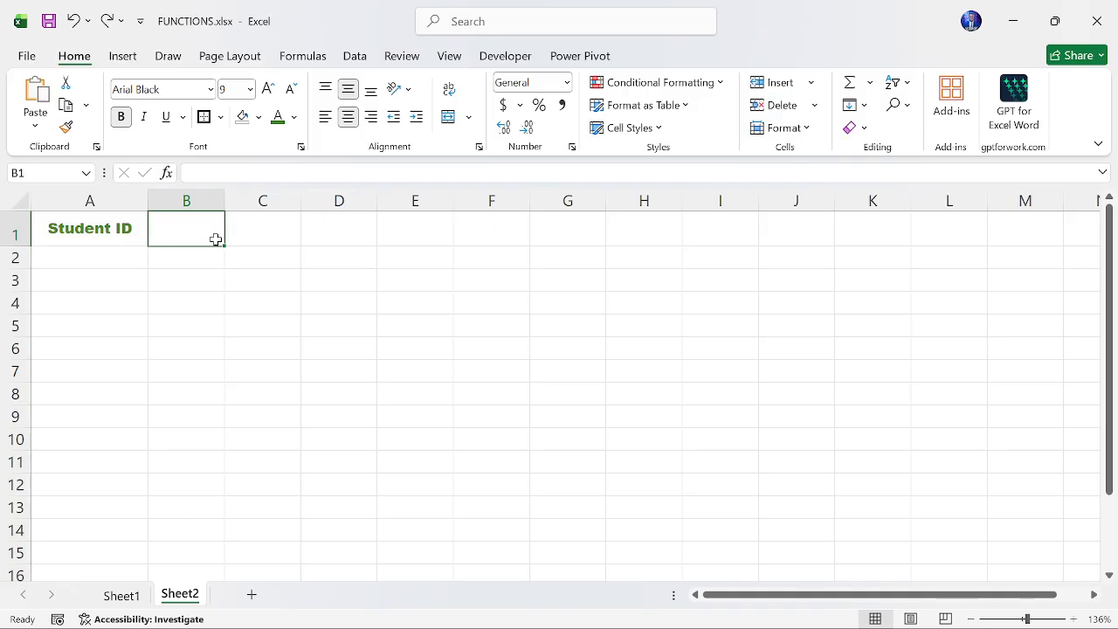
text(text)
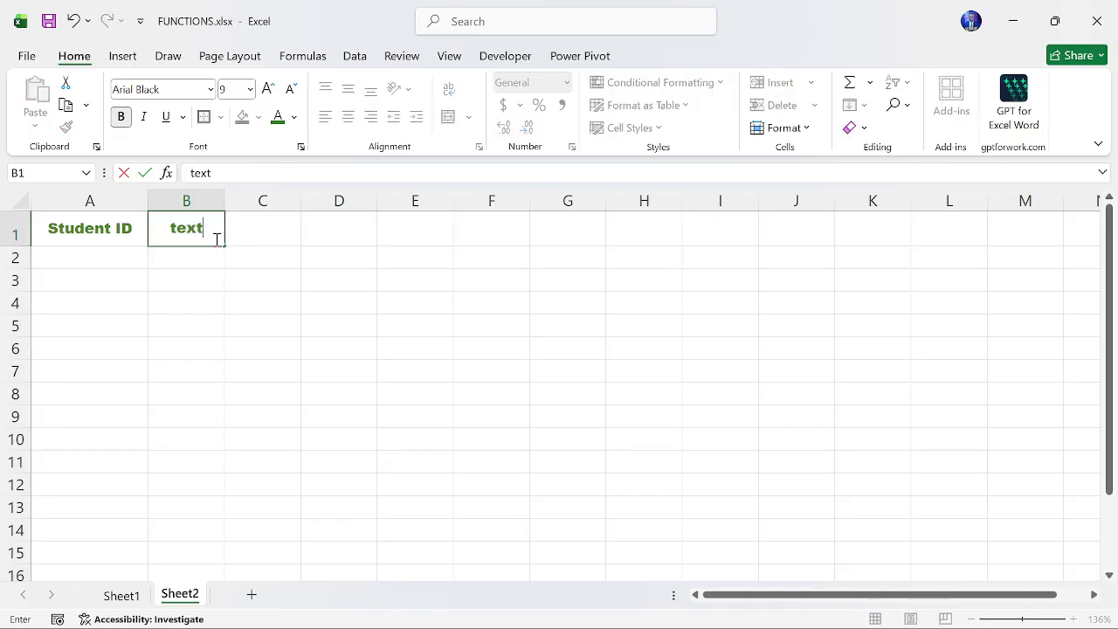
key(Return)
click(209, 231)
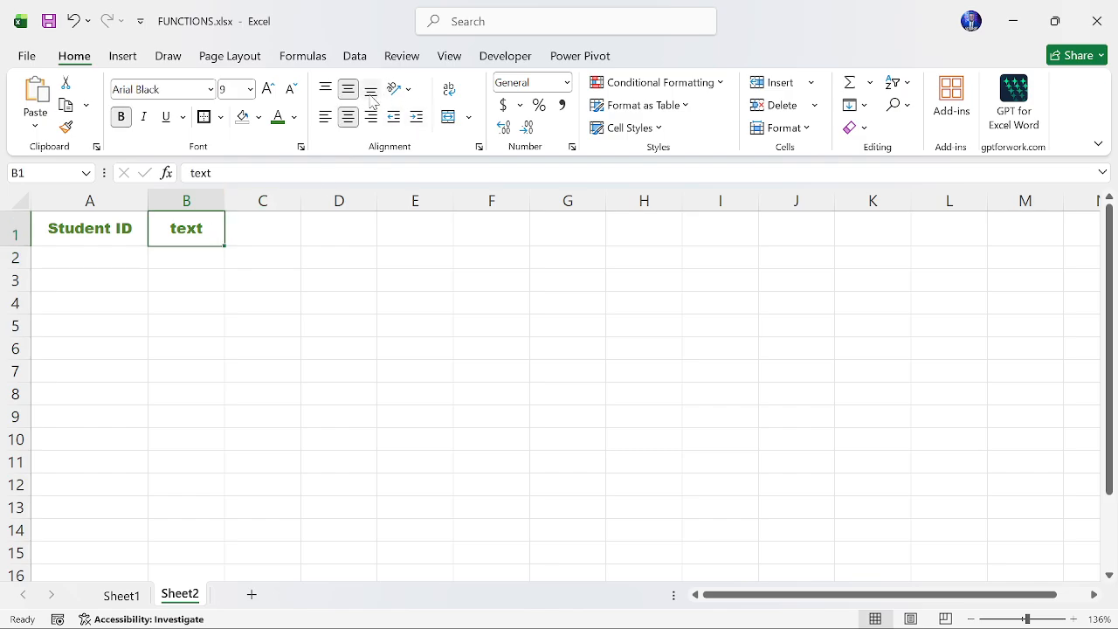
click(329, 121)
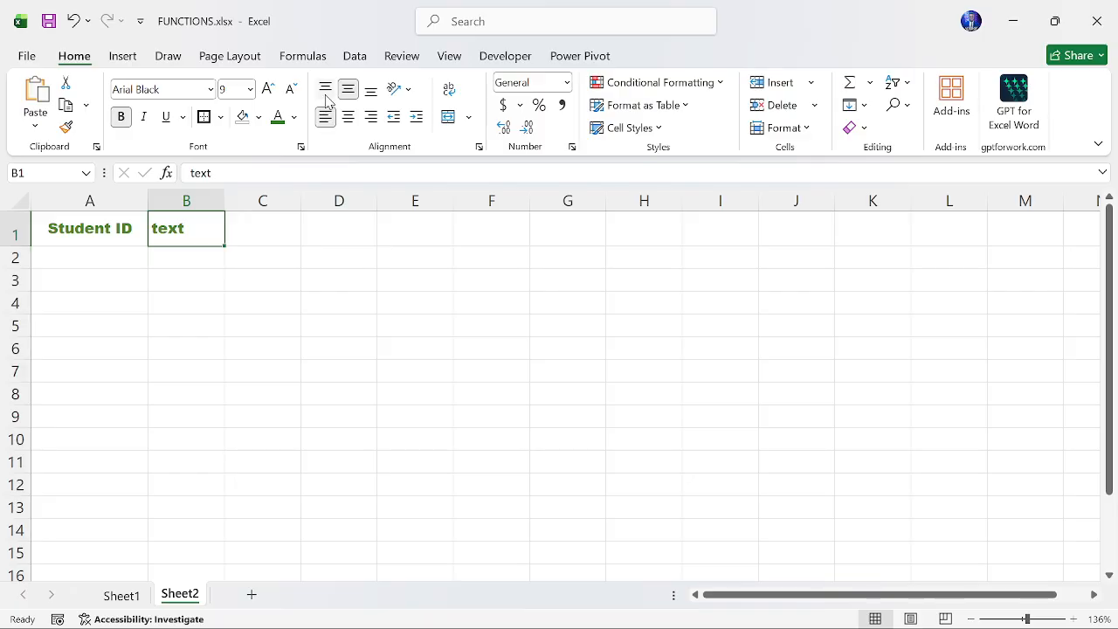
- Enter "a" in C3 and the number 1 in C4
click(267, 280)
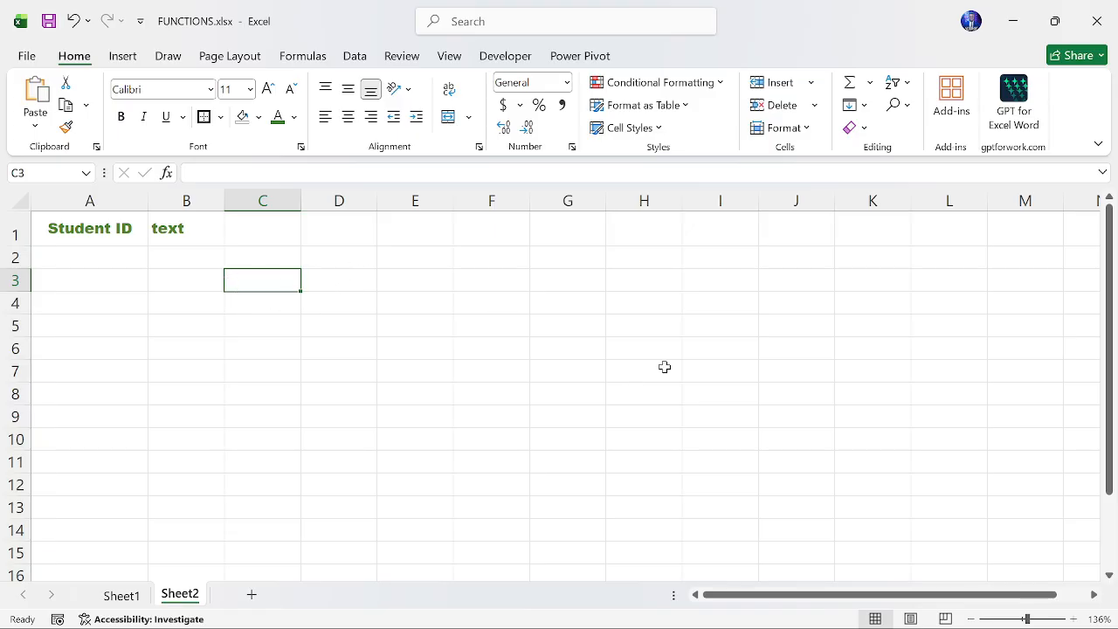
text(a)
key(Return)
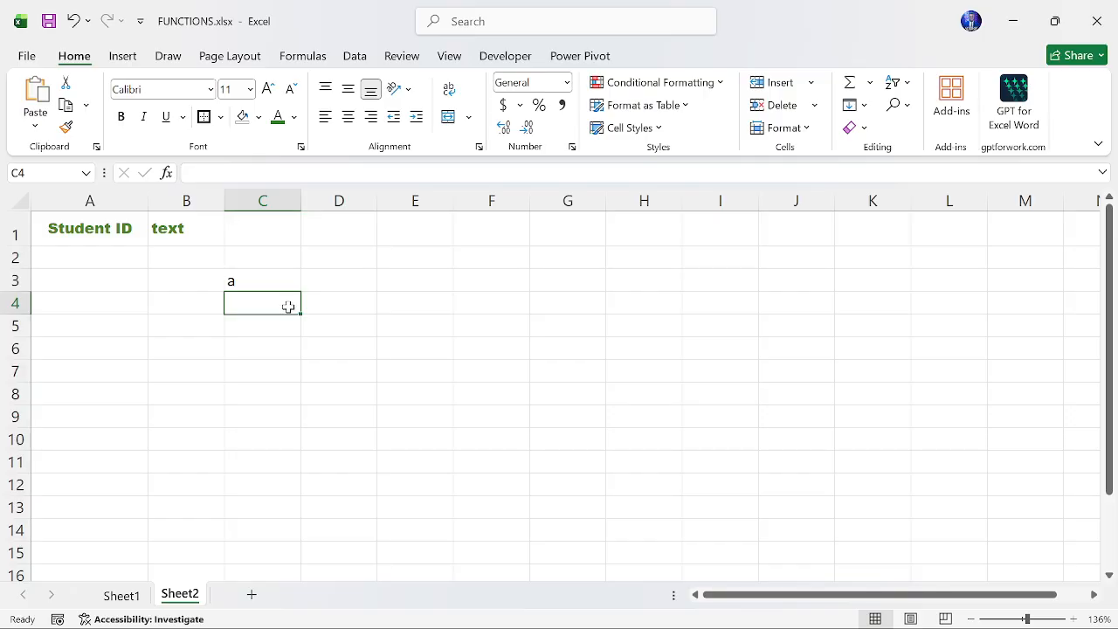
text(1)
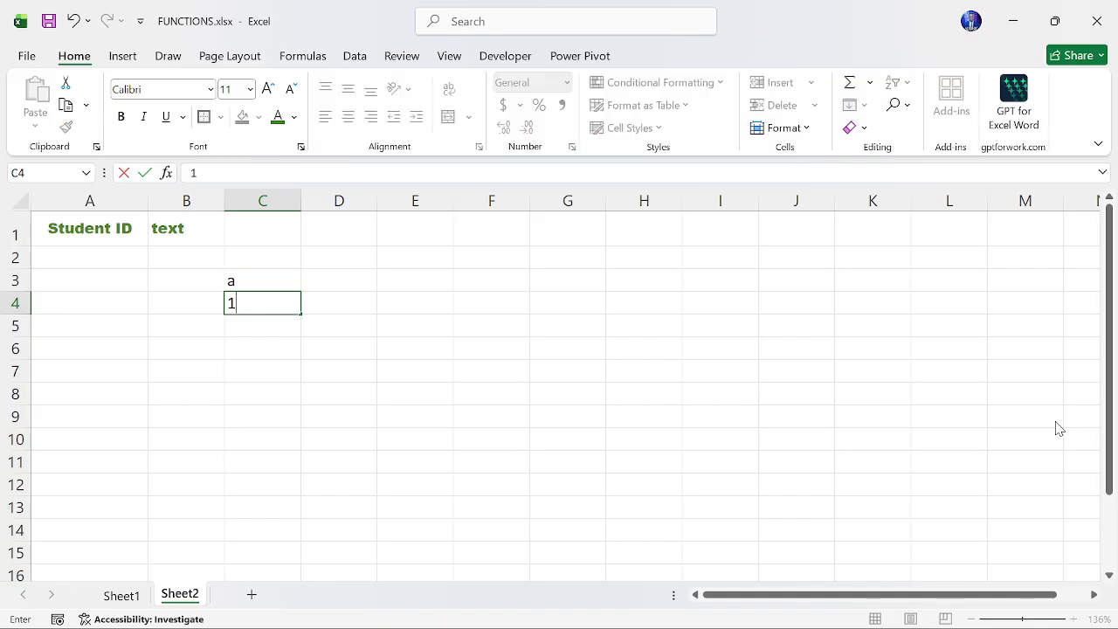
key(Return)
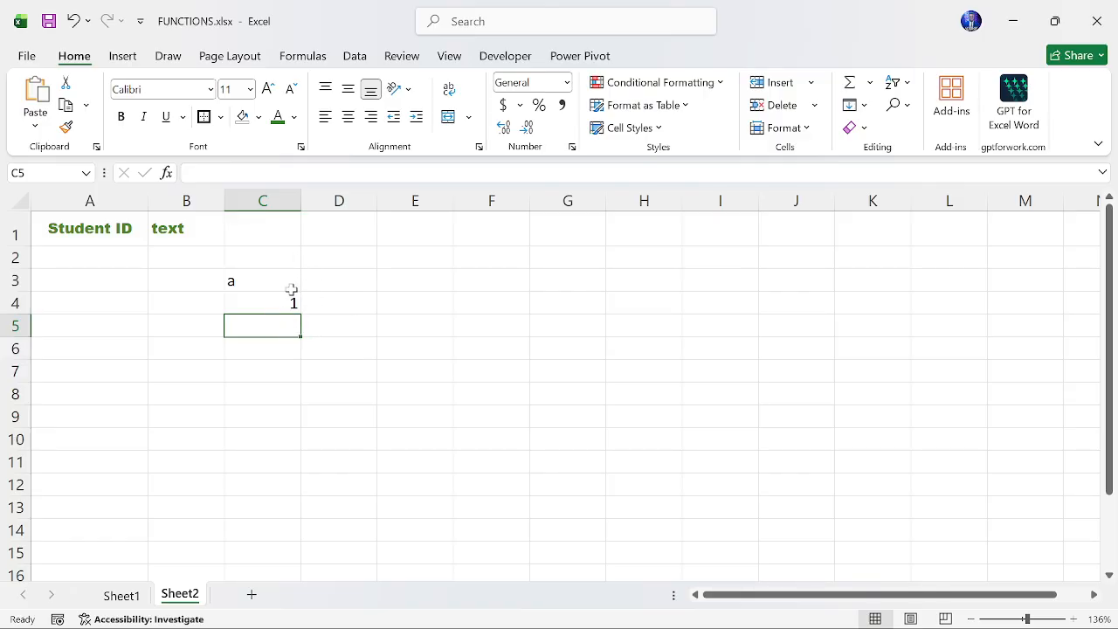
- Insert today's date in C5 and widen column C to fit it
text(=)
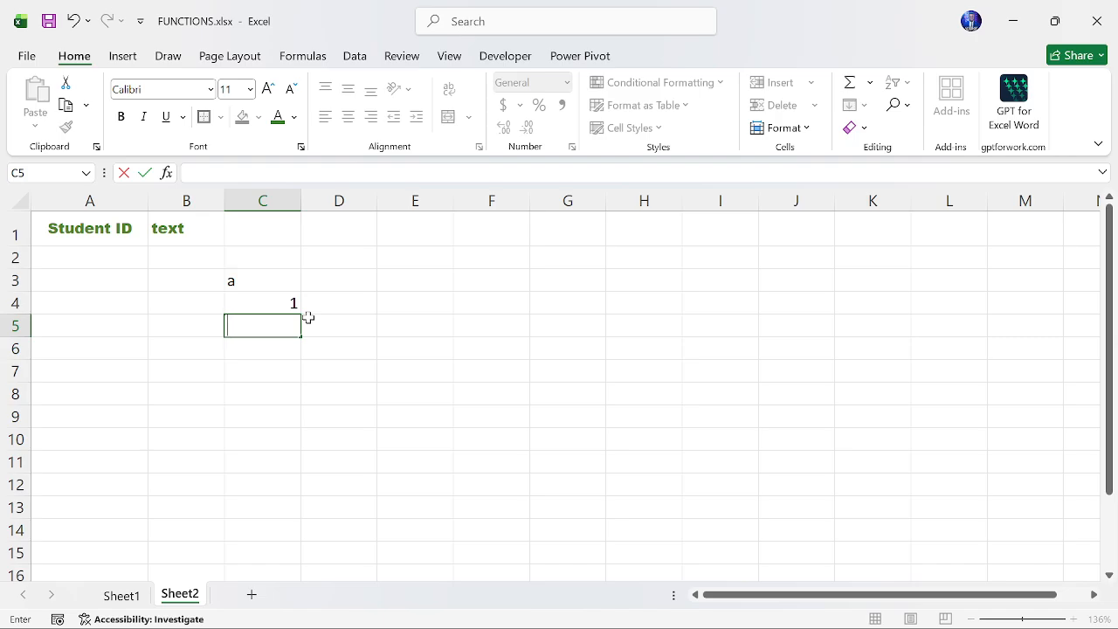
key(ctrl+semicolon)
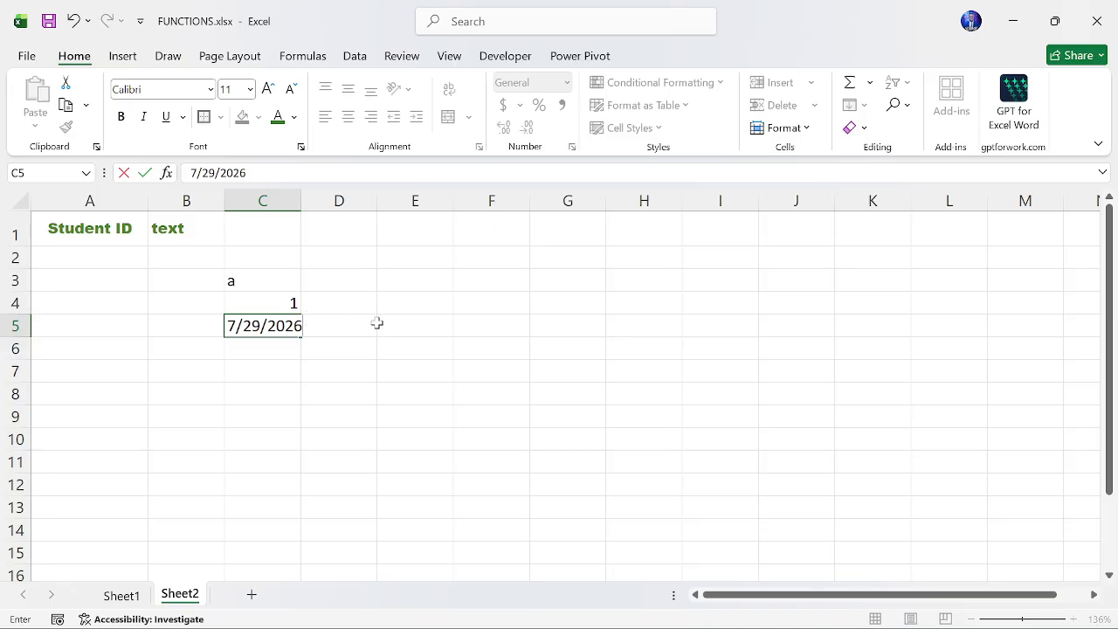
key(Return)
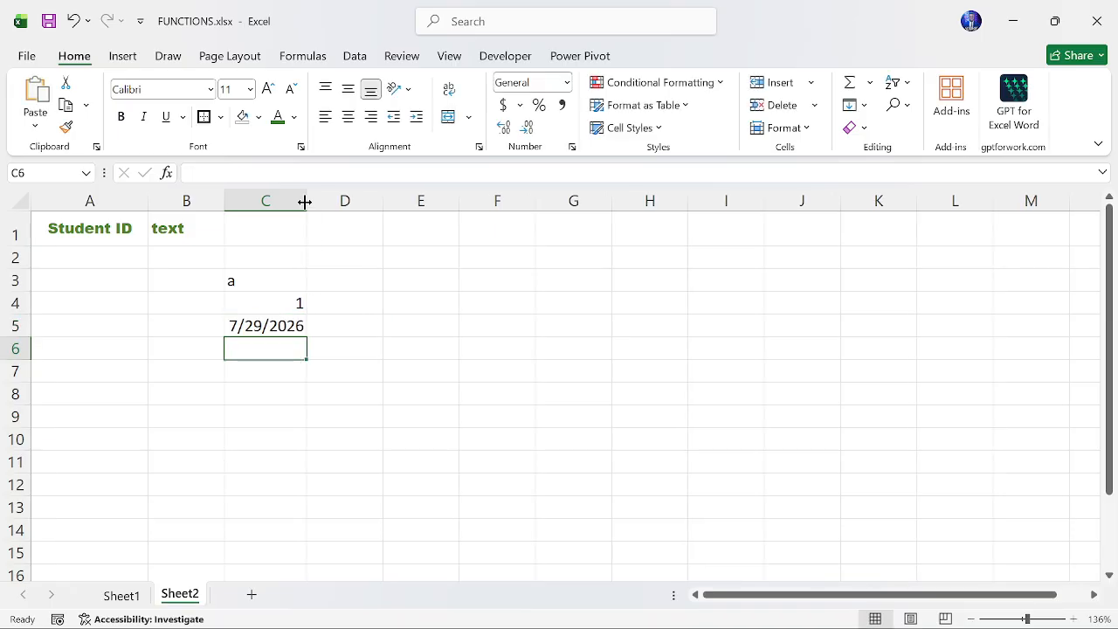
drag(308, 200, 387, 210)
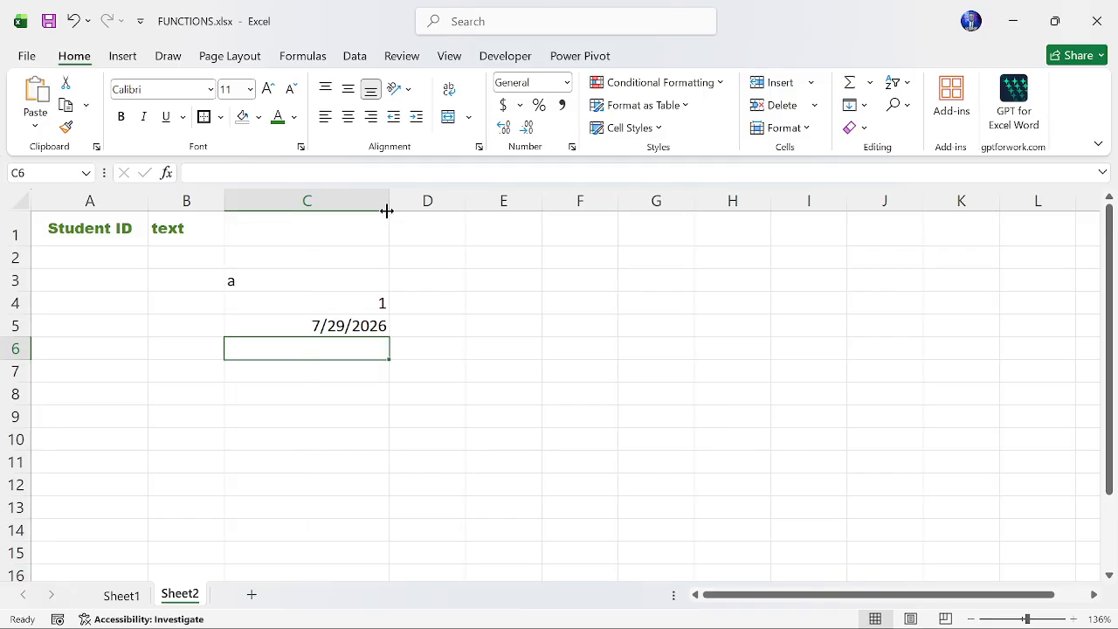
click(327, 328)
click(282, 353)
click(297, 323)
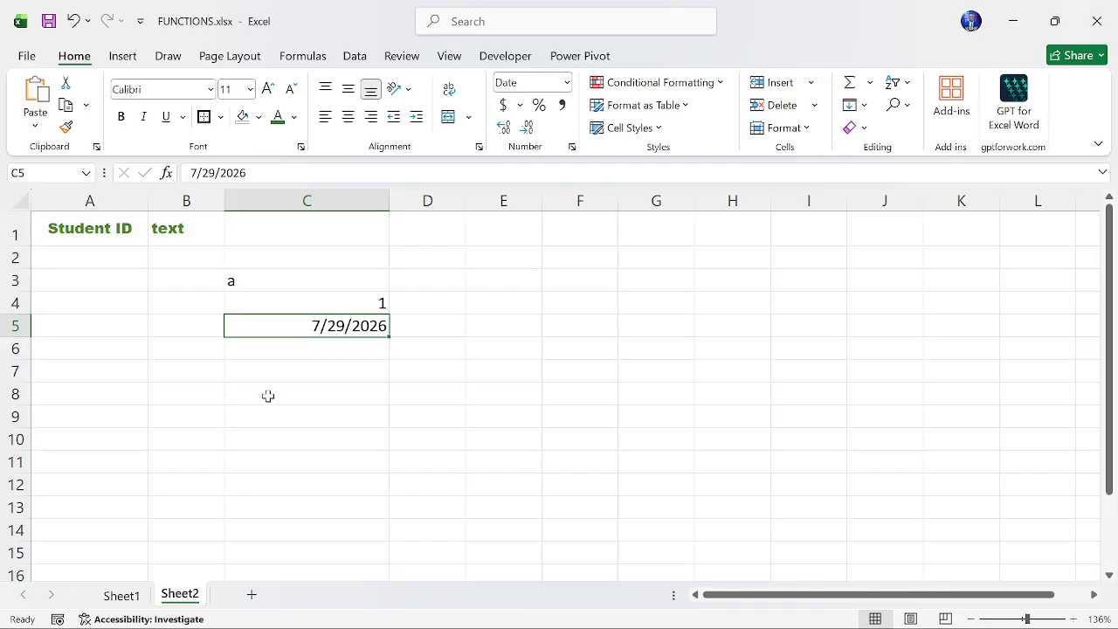
- Switch to Sheet1 and delete the title picture covering the data
click(114, 602)
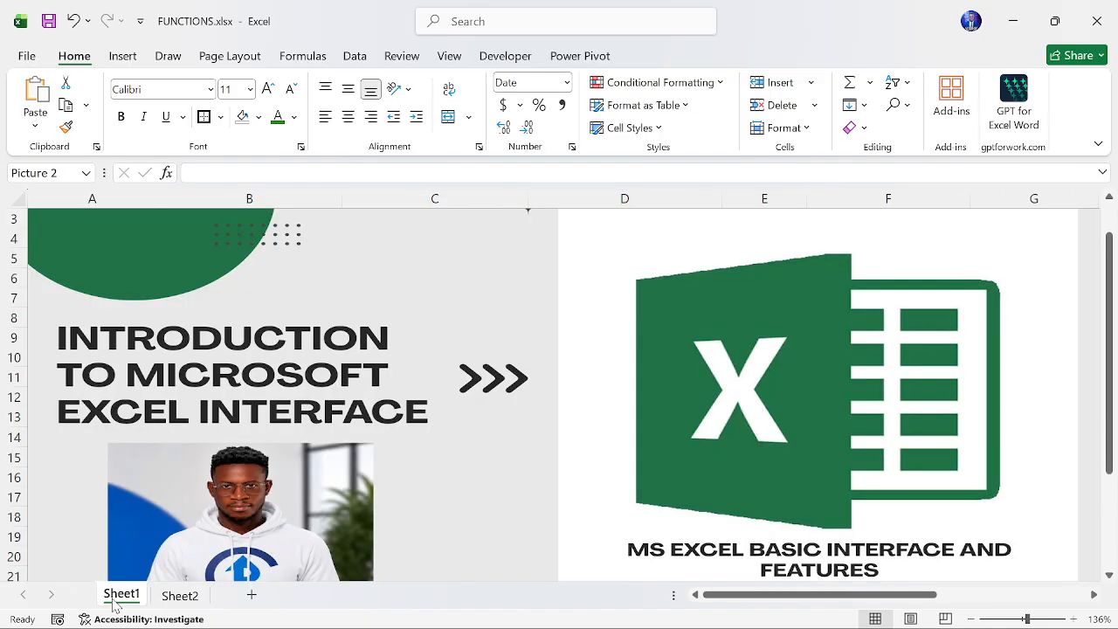
key(Delete)
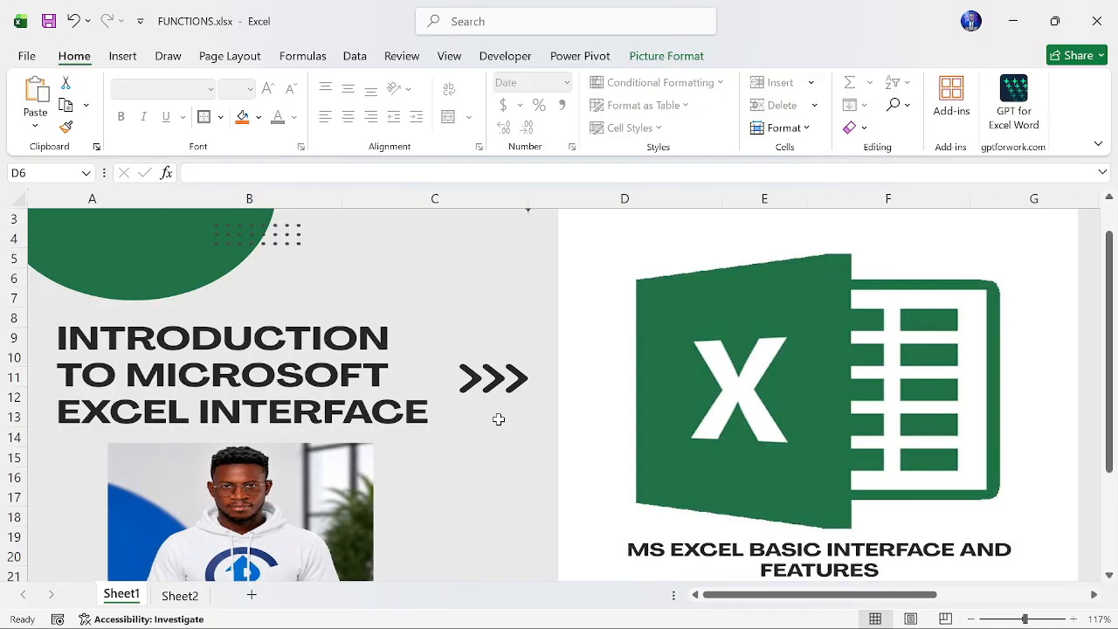
- Scroll around the student data table on Sheet1 to review its columns
scroll(498, 420, up, 1)
scroll(499, 420, right, 1)
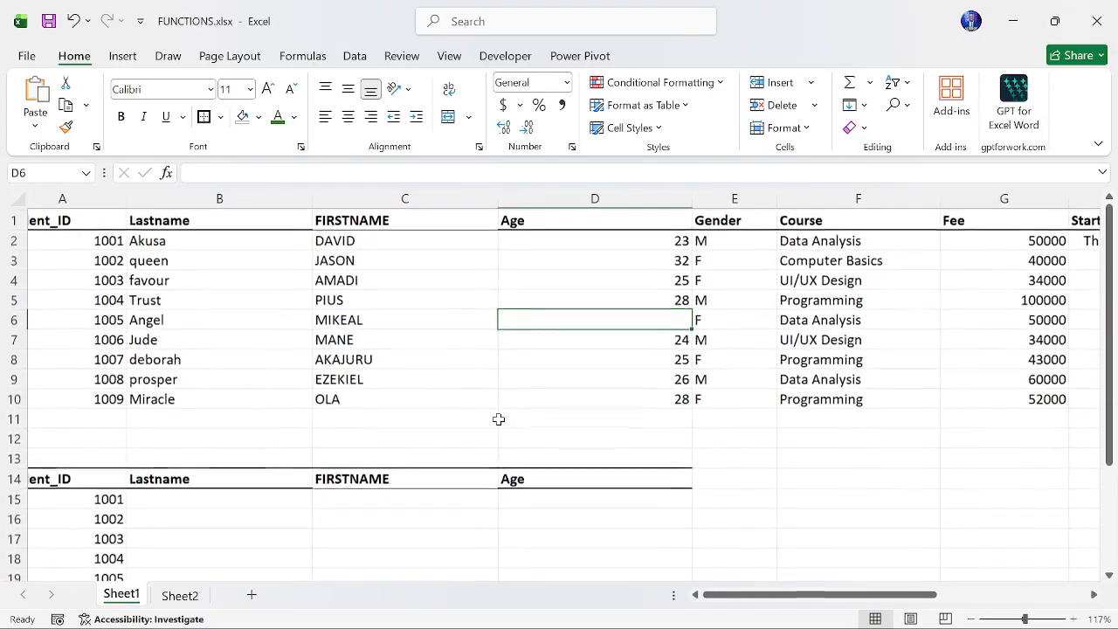
scroll(499, 419, left, 1)
scroll(499, 419, up, 1)
scroll(499, 419, right, 2)
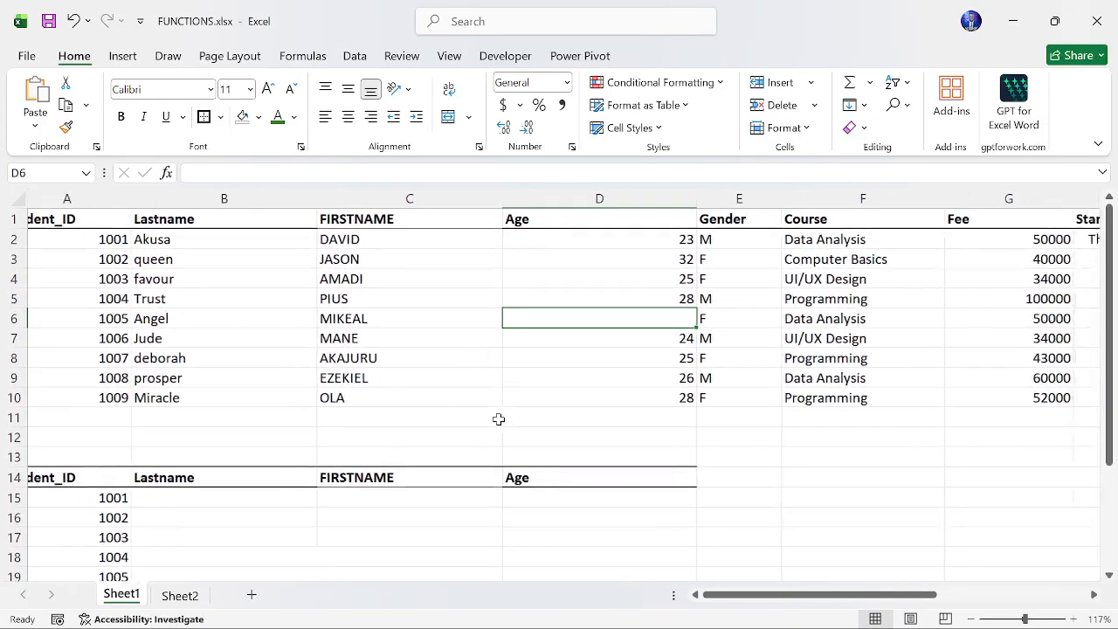
scroll(499, 419, left, 2)
scroll(499, 419, left, 1)
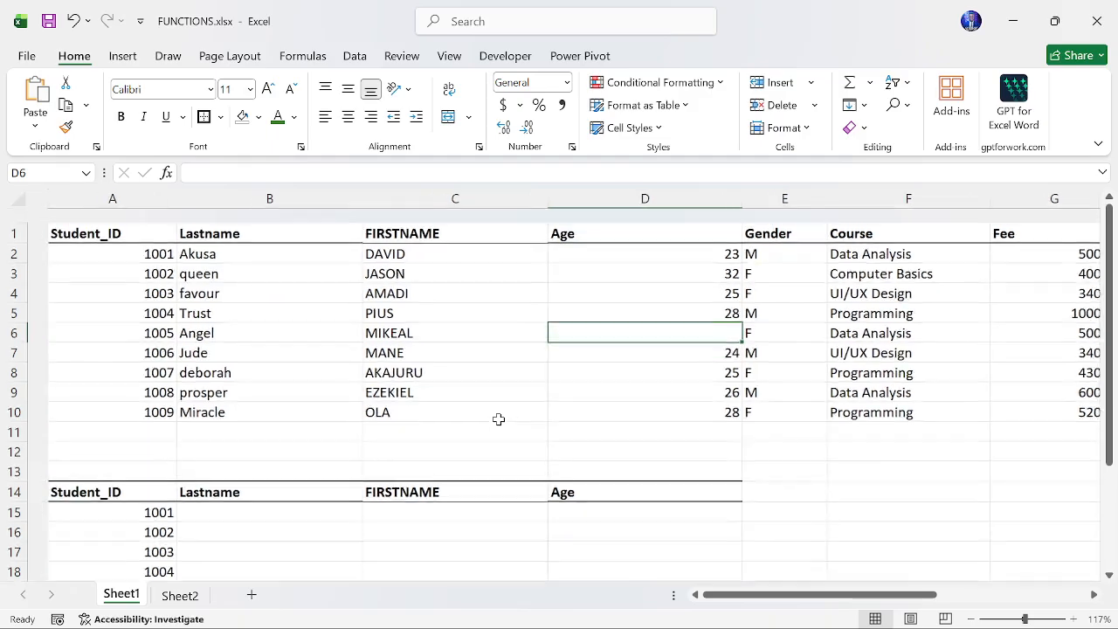
scroll(499, 419, up, 1)
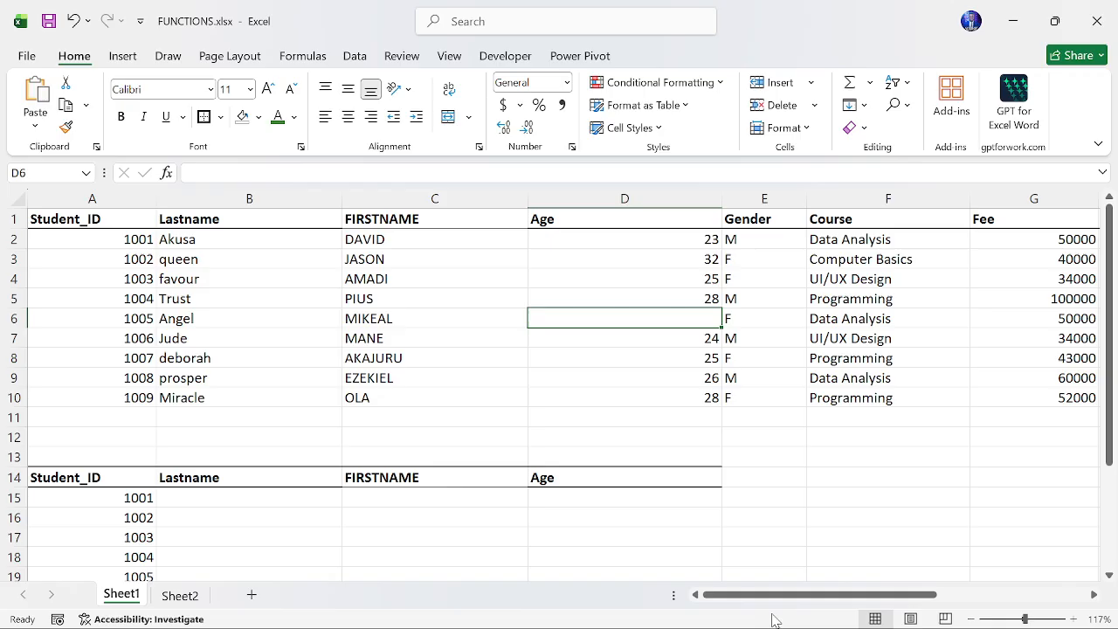
click(736, 545)
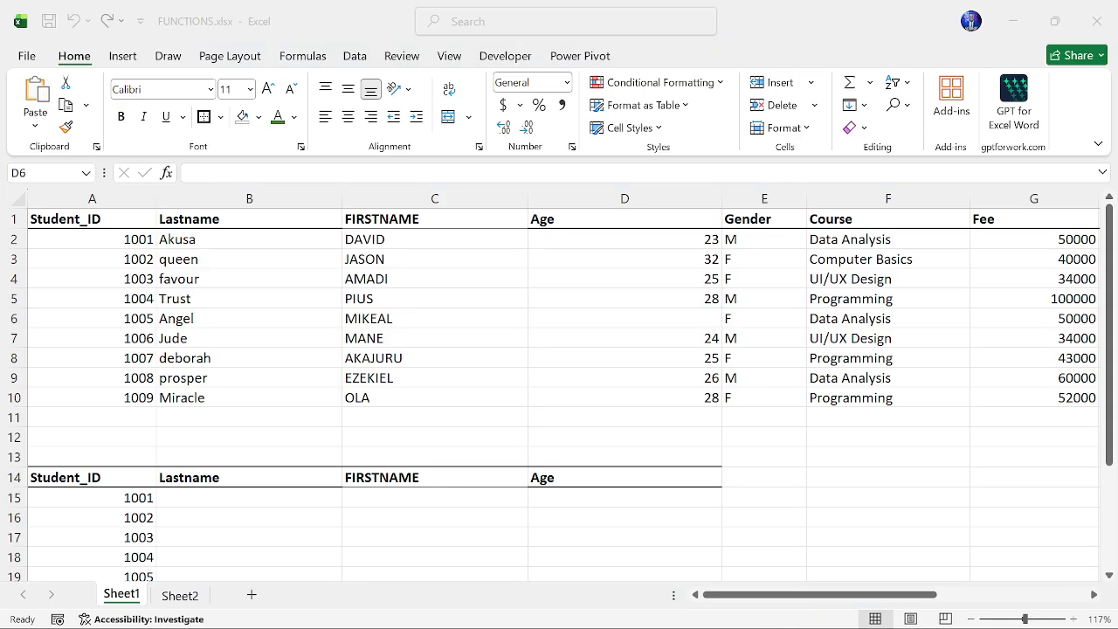